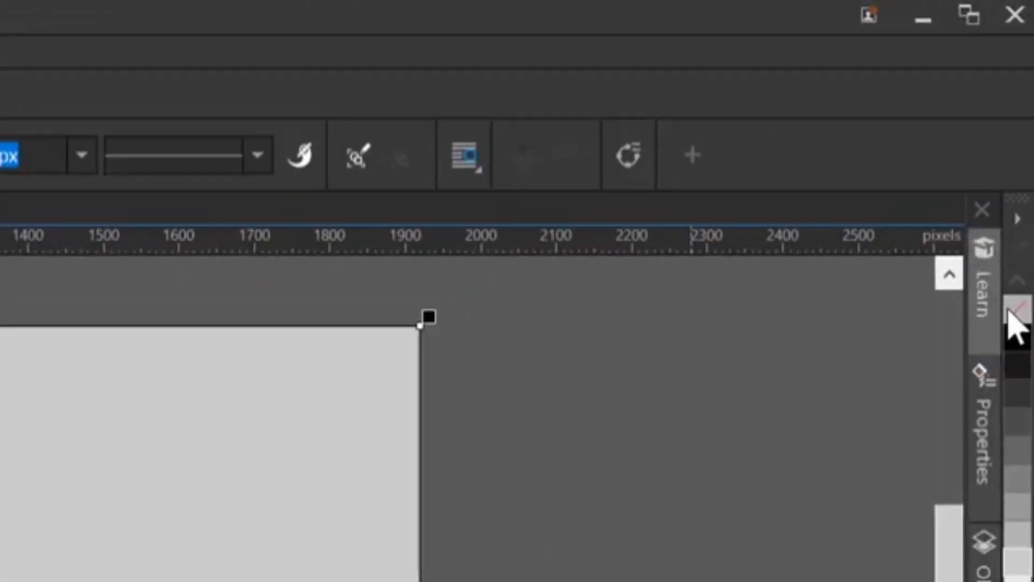
Remove the outline of the page-sized grey rectangle and add the artistic text "CUT" on it
right_click(1026, 125)
key("F8")
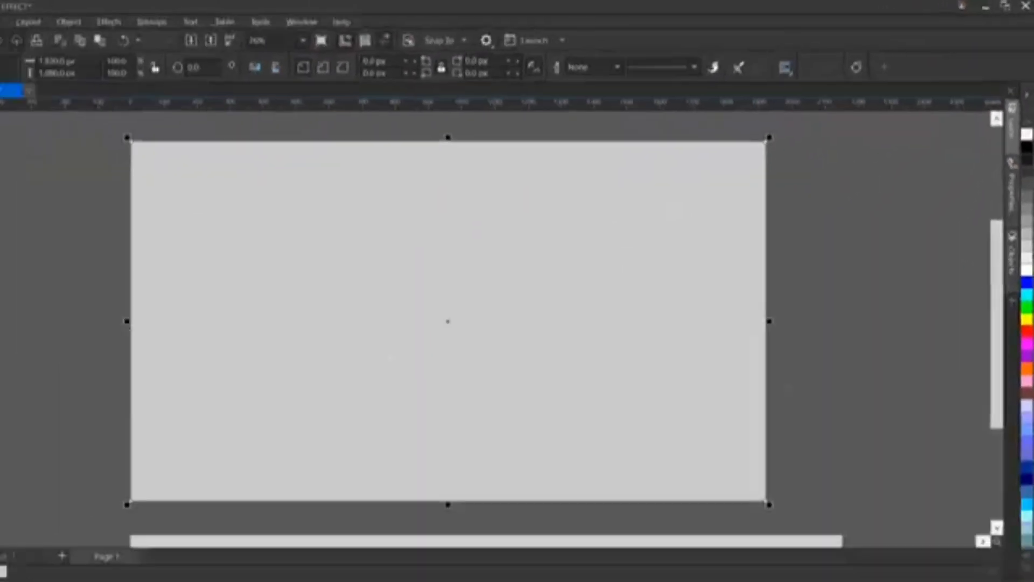
left_click(413, 305)
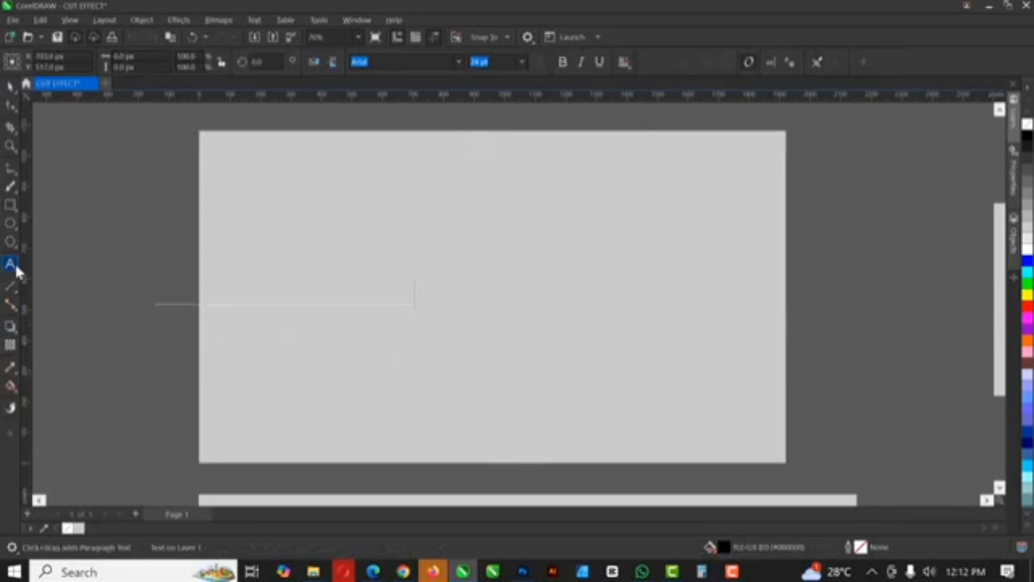
type("CUR")
key("BackSpace")
type("R")
key("BackSpace")
type("T")
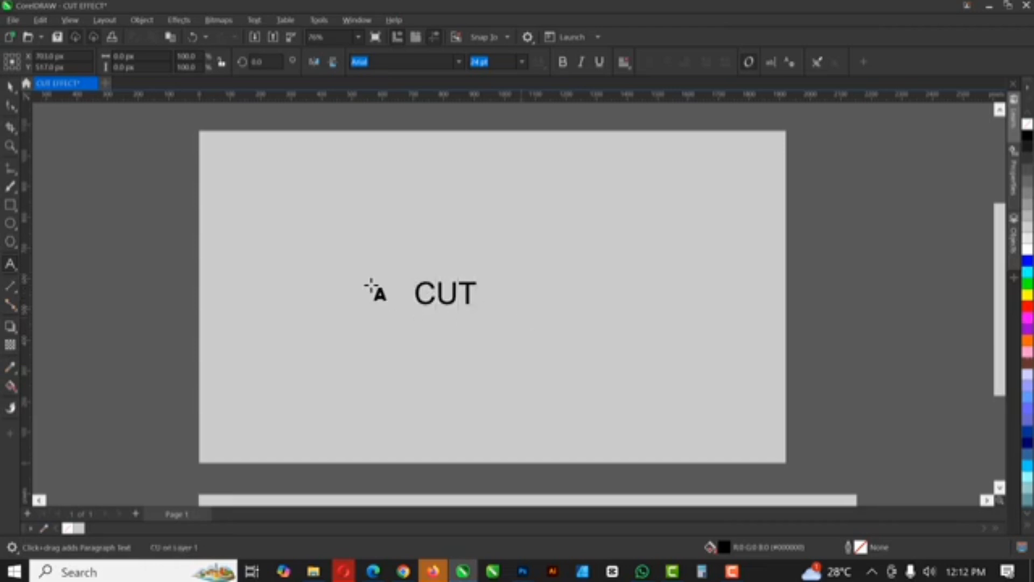
key("ctrl+space")
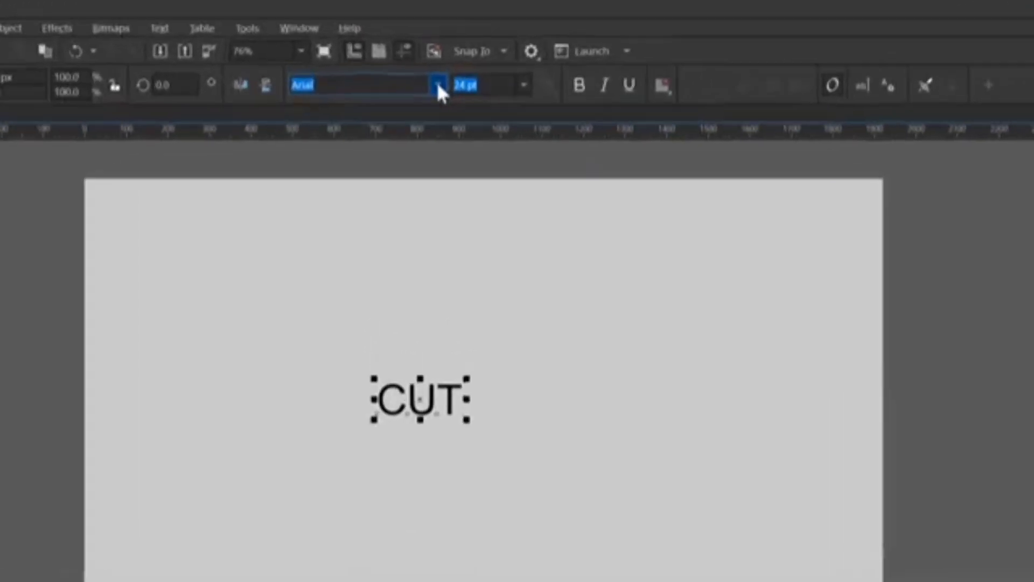
Set the CUT text's font to Codec Cold Trial (Heavy, Black)
left_click(458, 62)
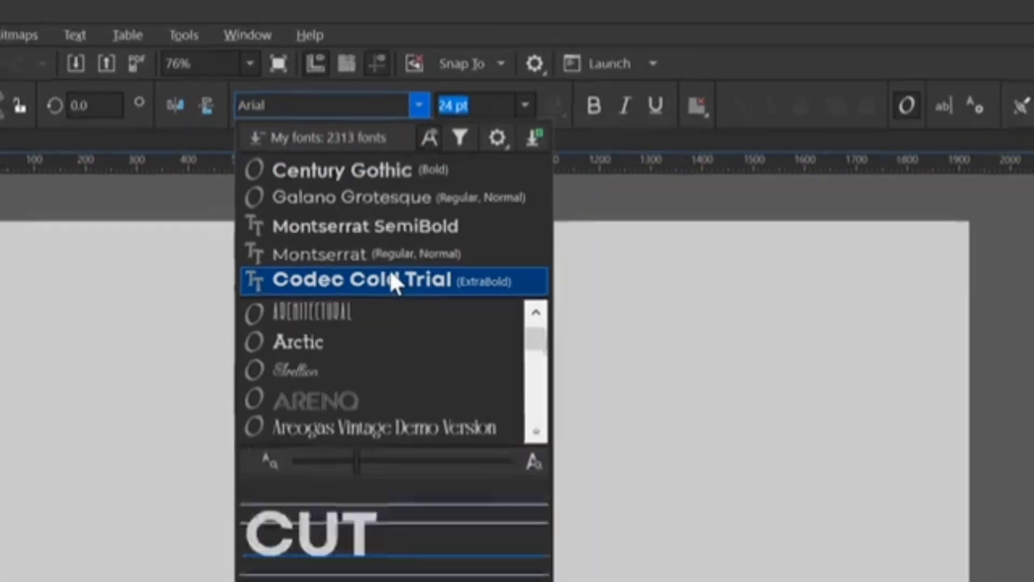
left_click(389, 279)
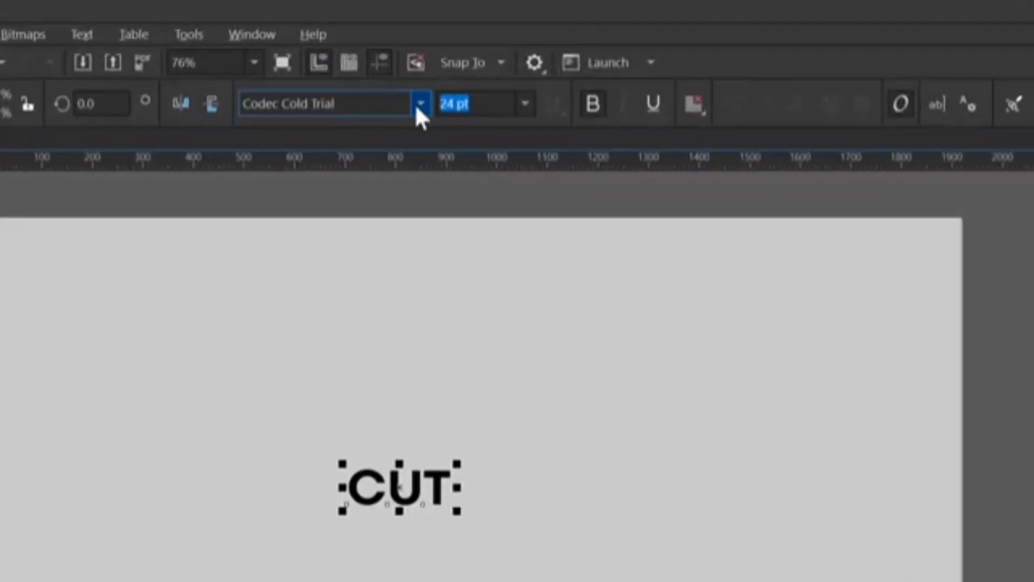
left_click(444, 78)
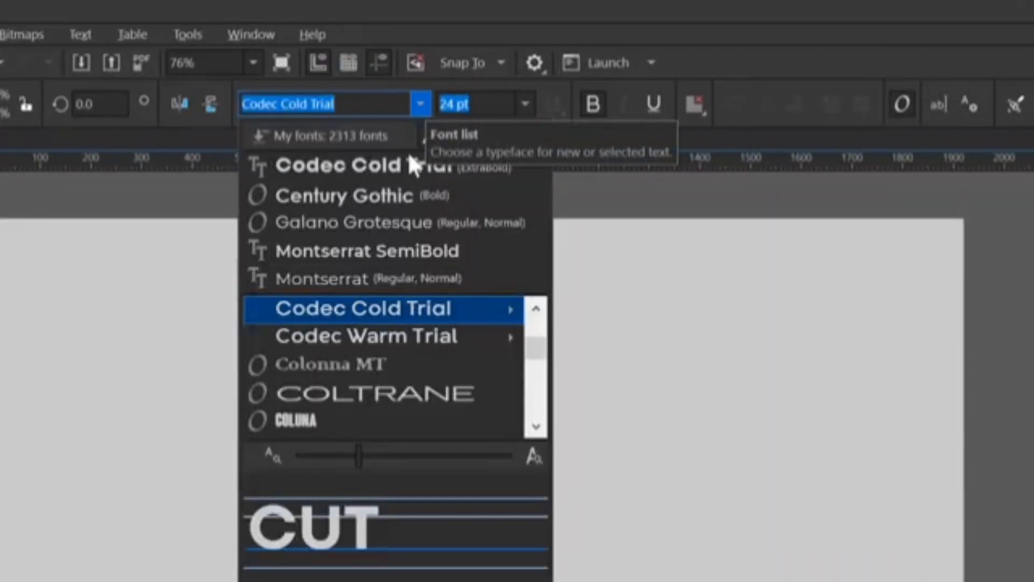
mouse_move(483, 309)
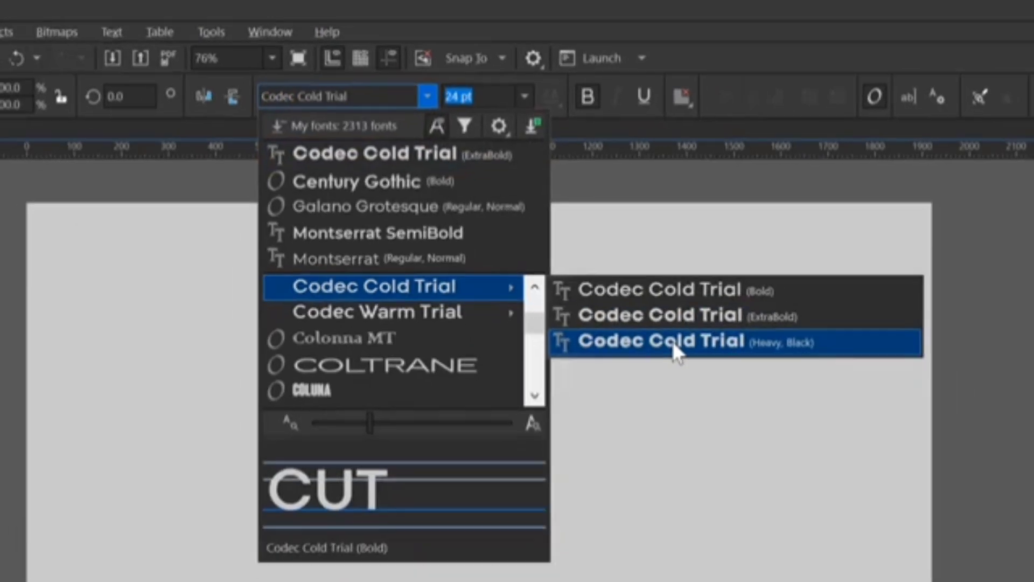
left_click(676, 368)
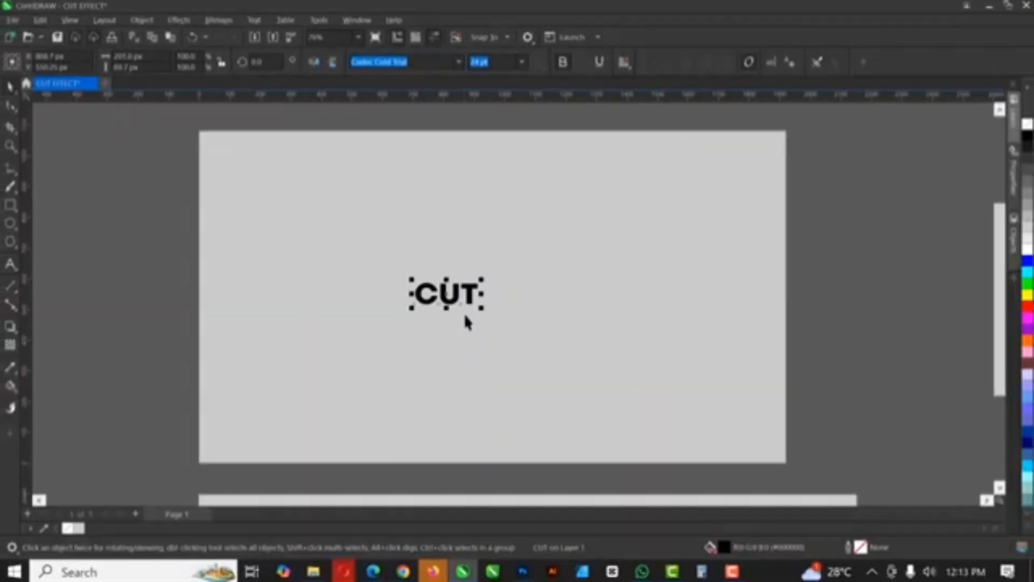
Tighten the letter spacing of the CUT text slightly
key("F10")
left_click_drag(482, 309, 475, 309)
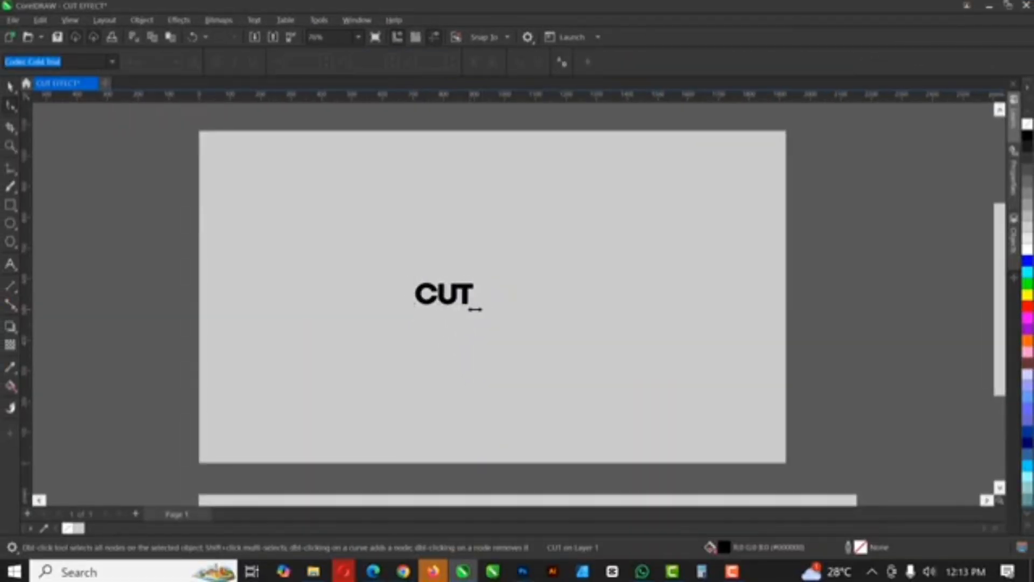
key("space")
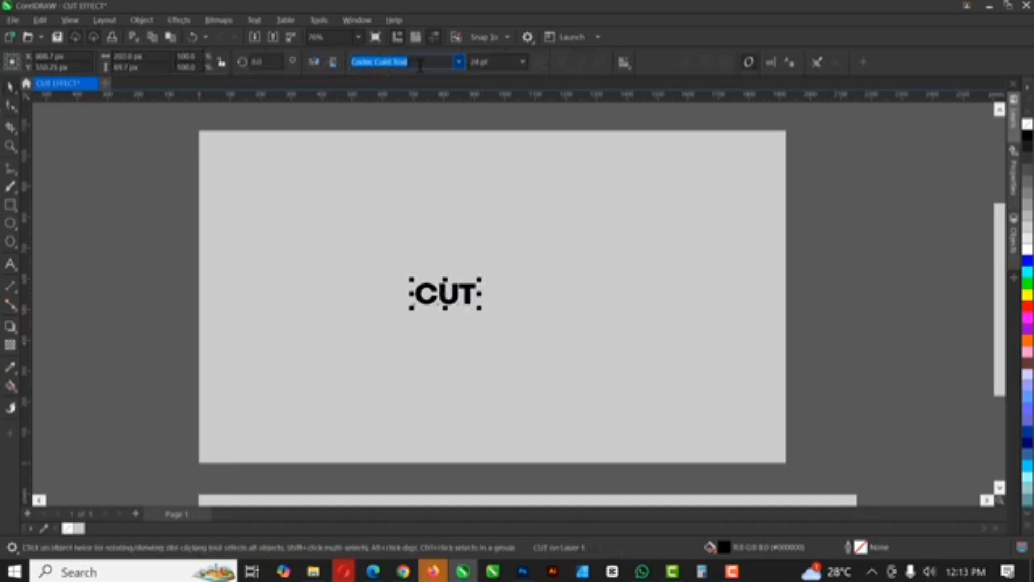
Change the CUT text's font to Montserrat Black
type("Montse")
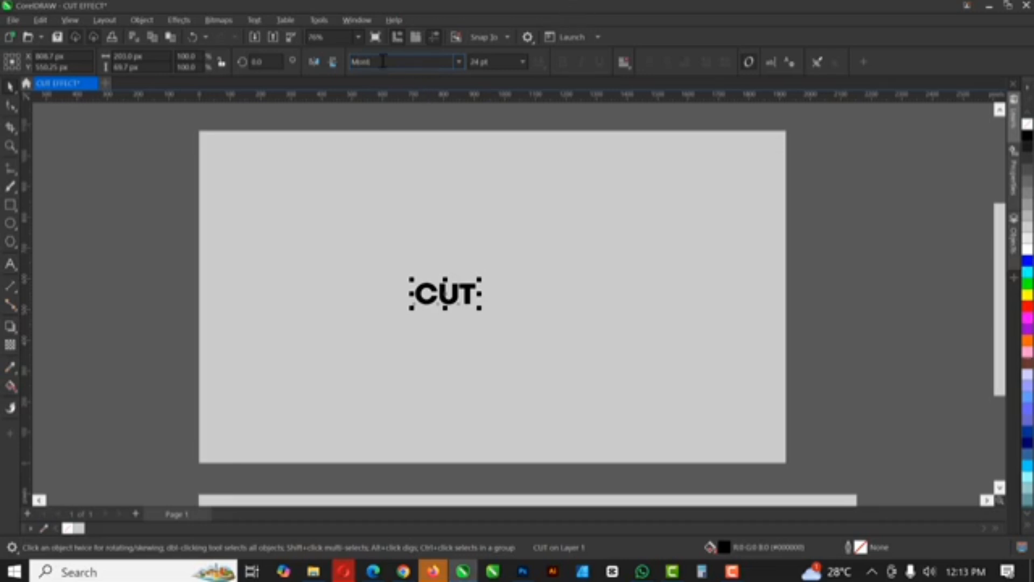
type("serrat")
left_click(392, 63)
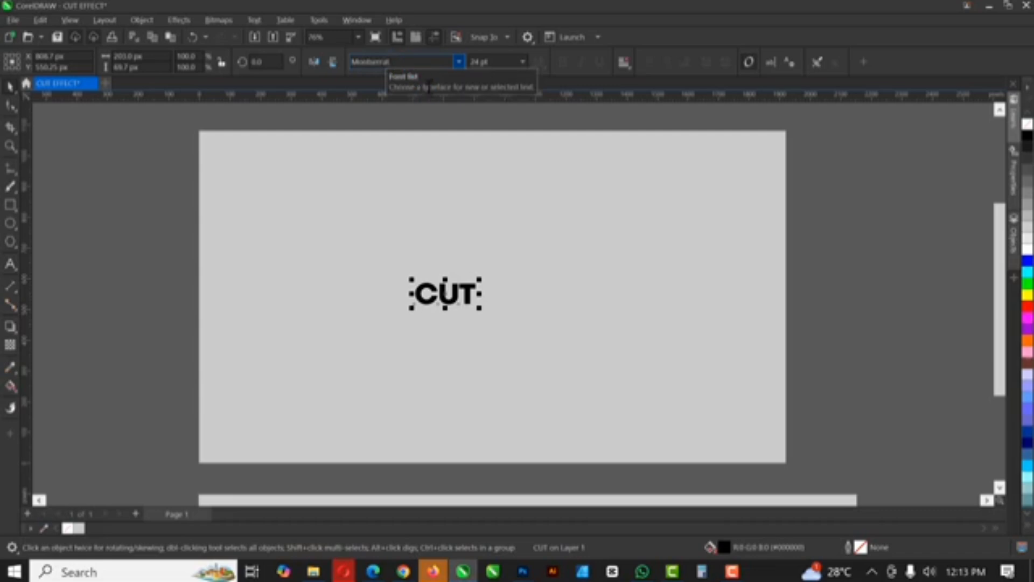
key("Return")
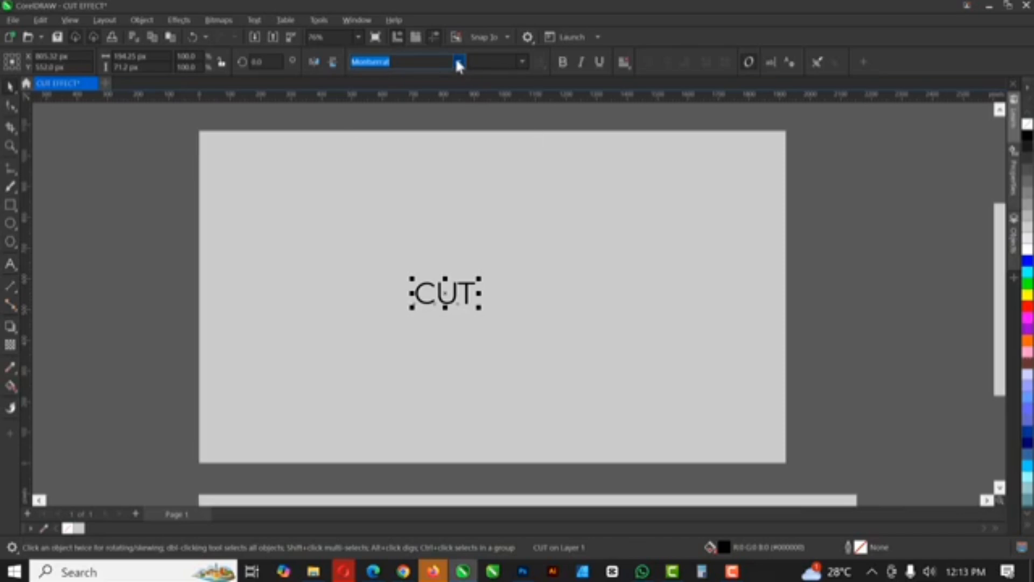
left_click(459, 62)
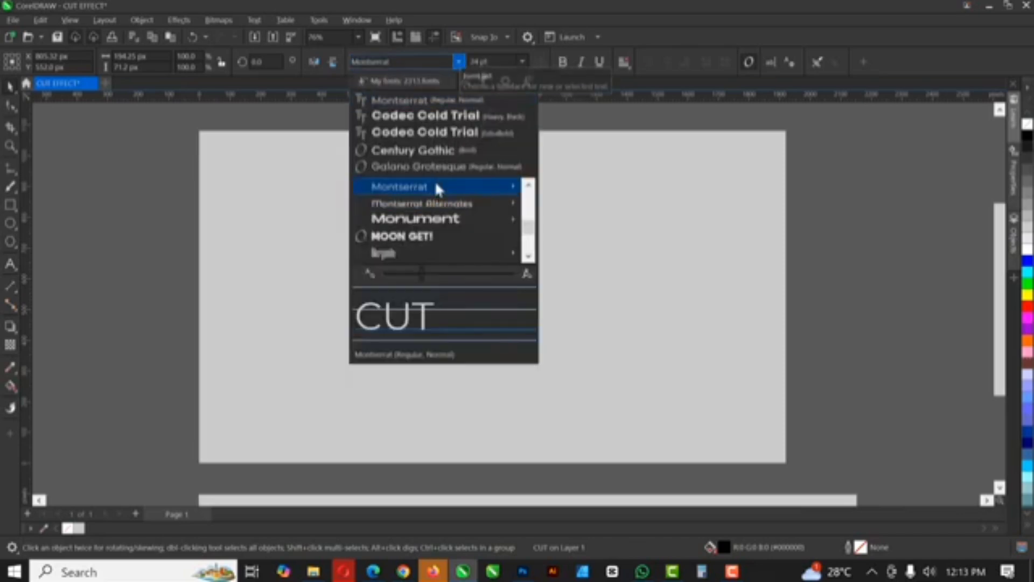
mouse_move(440, 184)
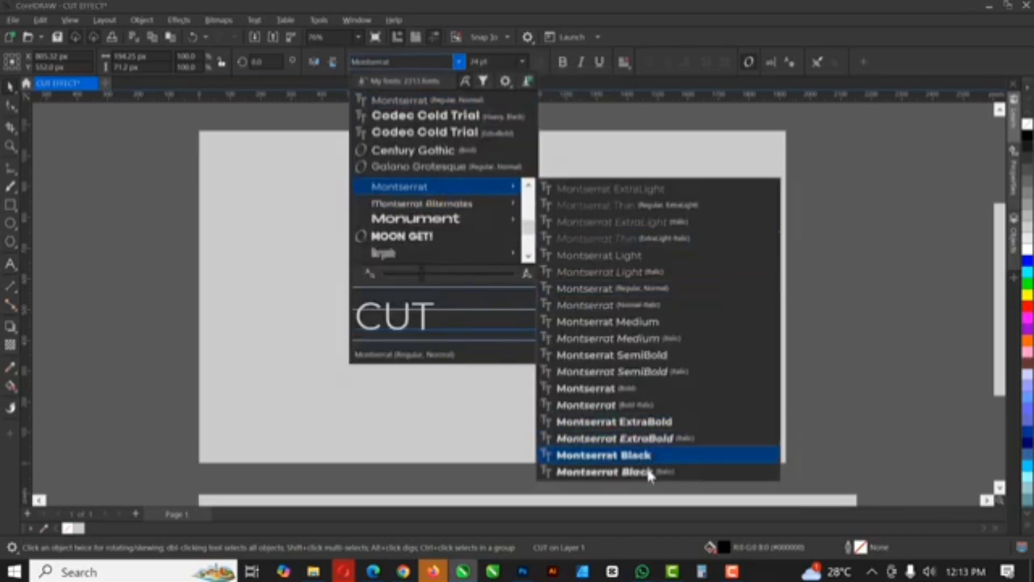
left_click(637, 456)
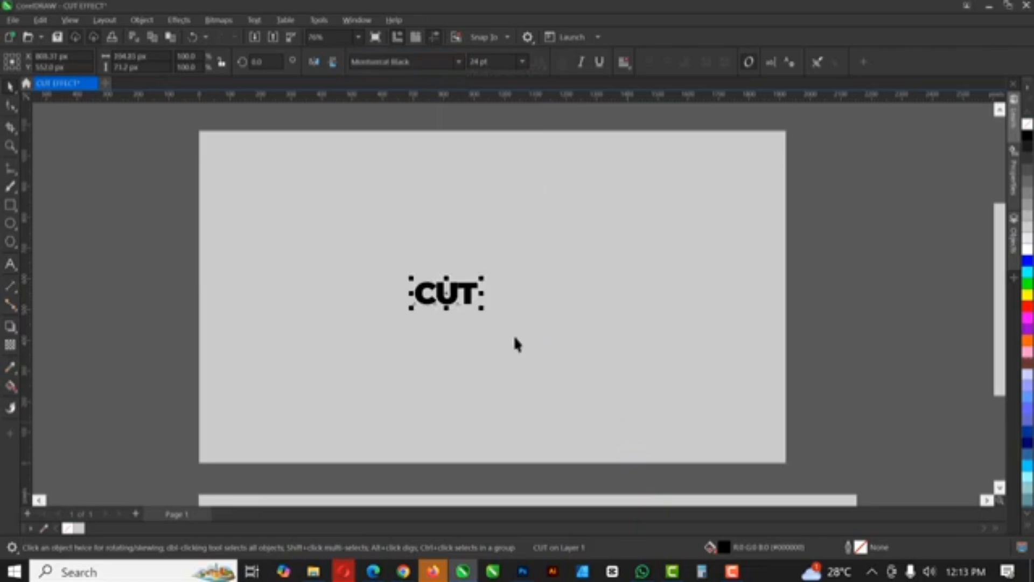
Enlarge the CUT text proportionally to about 1,158 px wide and centre it on the page
left_click_drag(481, 309, 680, 462)
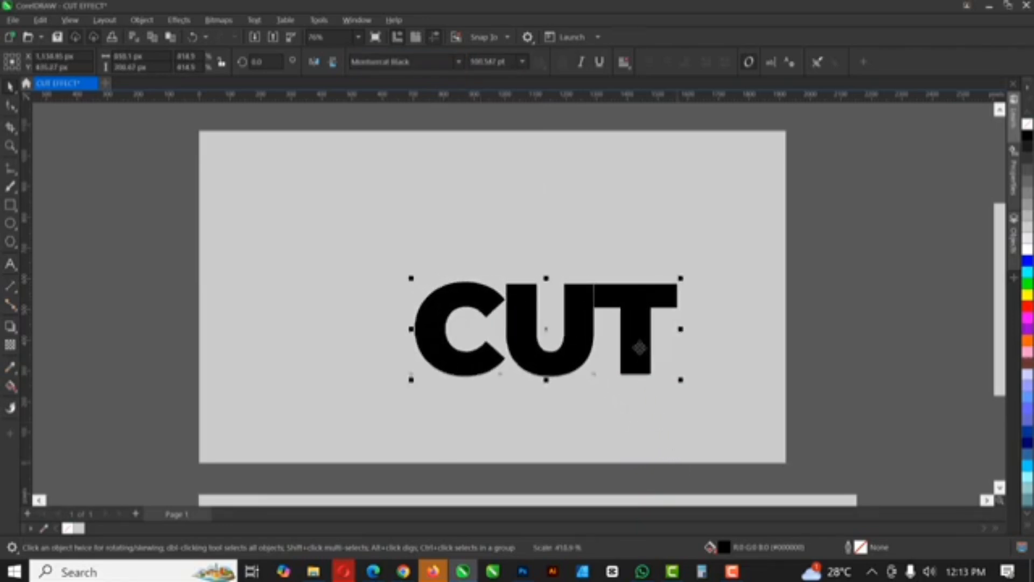
key("p")
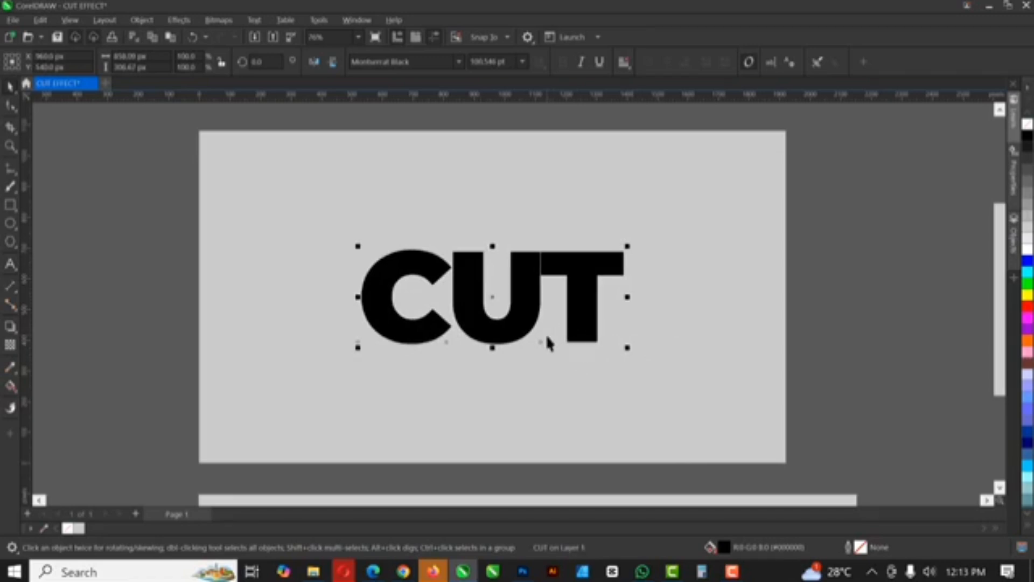
left_click_drag(626, 347, 660, 393)
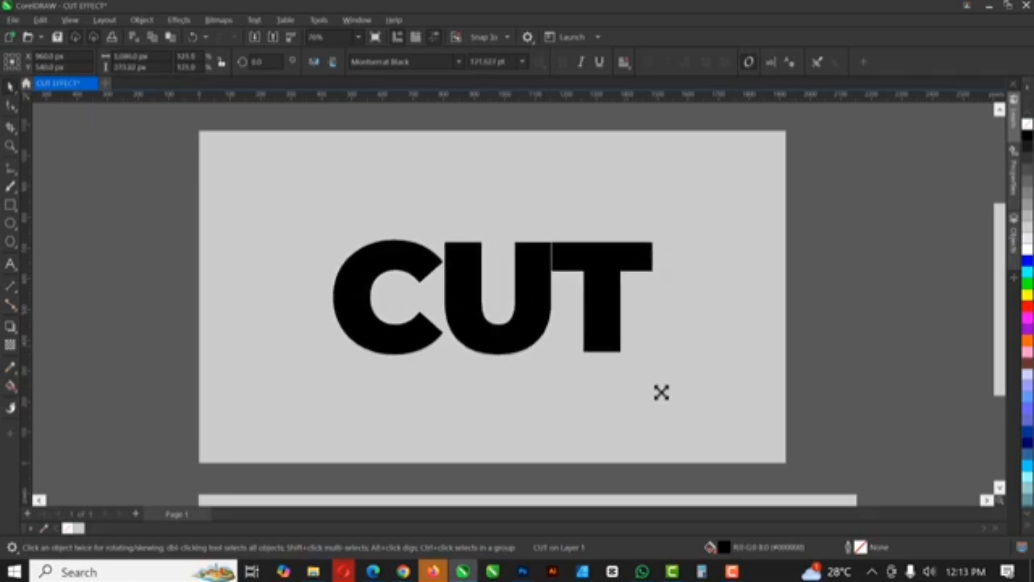
left_click(502, 63)
double_click(511, 62)
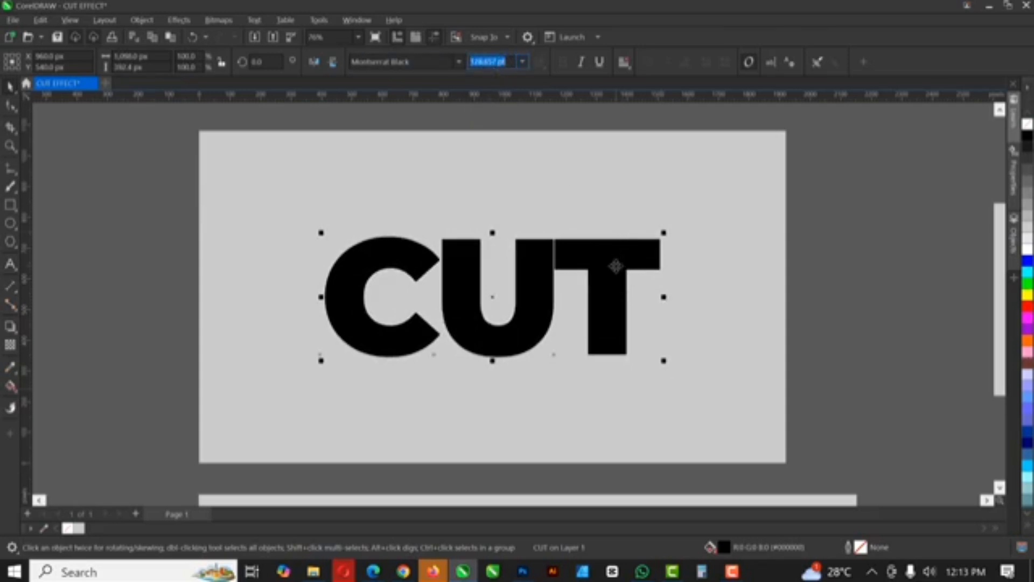
left_click(611, 279)
left_click(621, 266)
left_click_drag(665, 230, 682, 215)
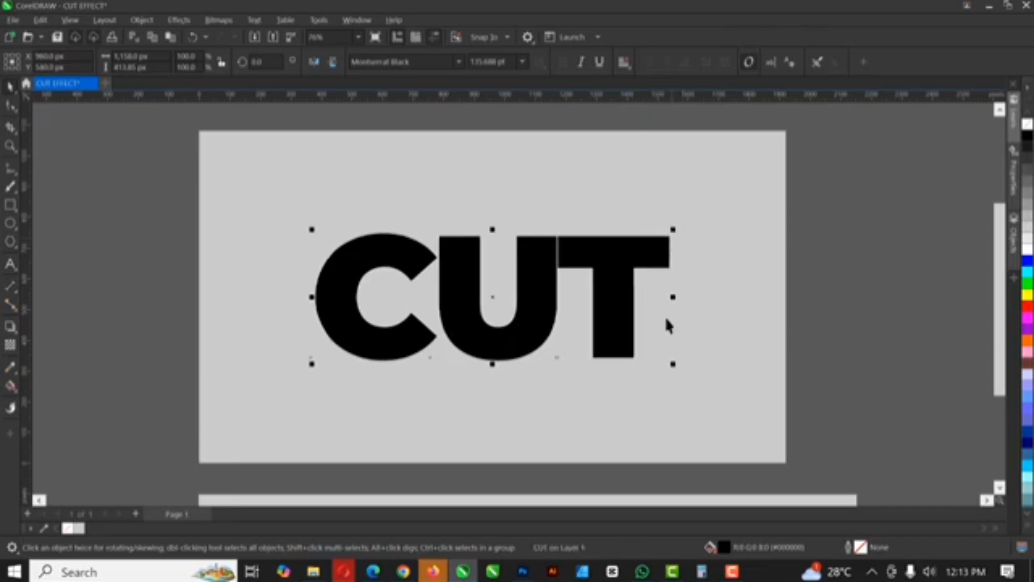
left_click(831, 252)
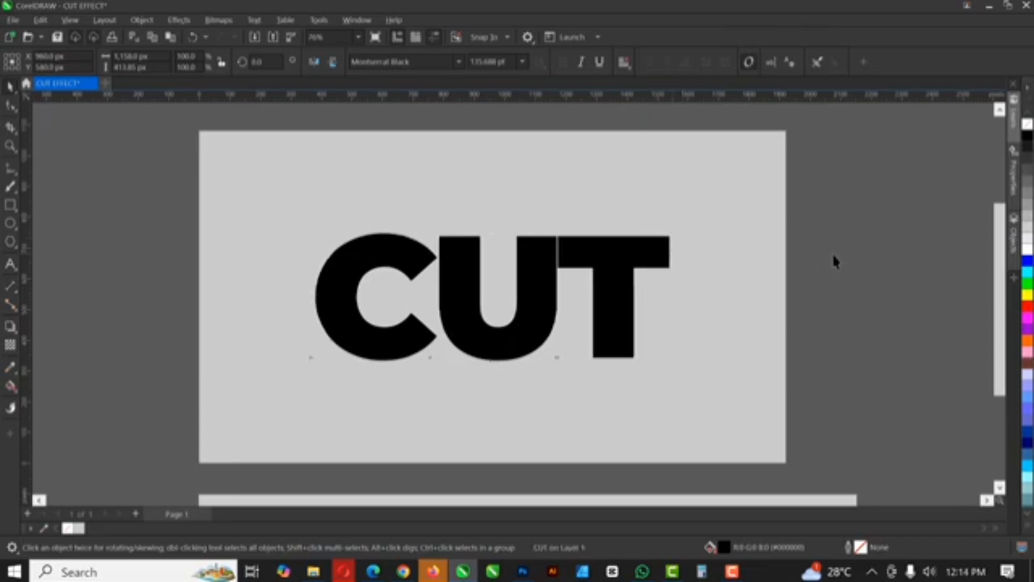
Widen the letter spacing so small gaps separate the letters of CUT, making the text about 1,203 px wide
left_click(603, 290)
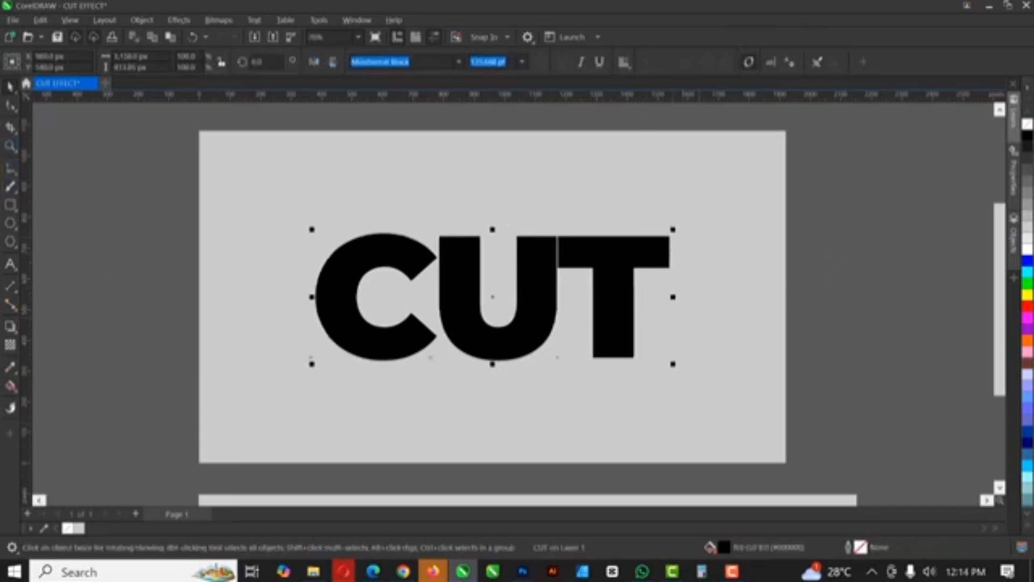
left_click(9, 108)
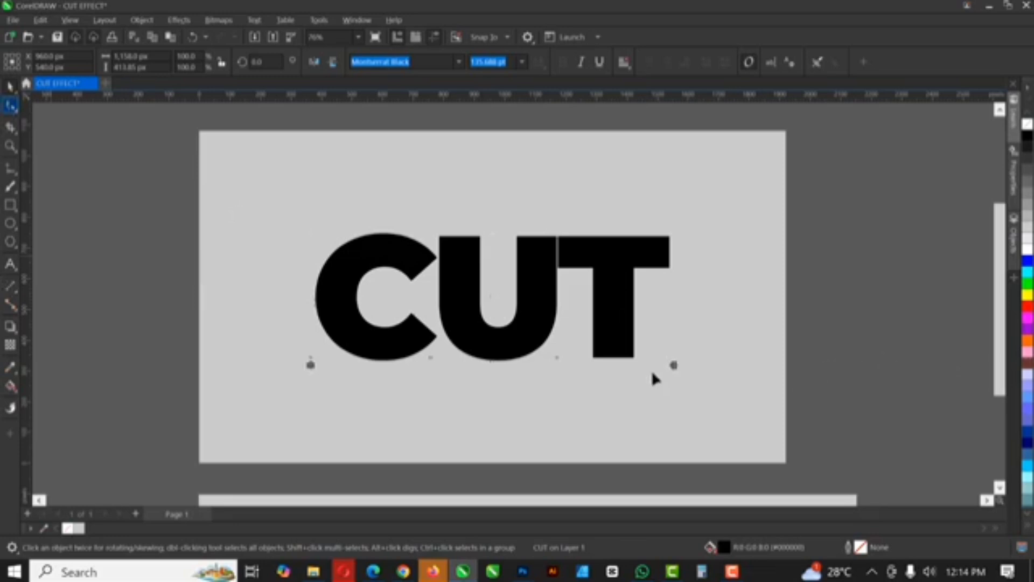
left_click_drag(674, 365, 682, 361)
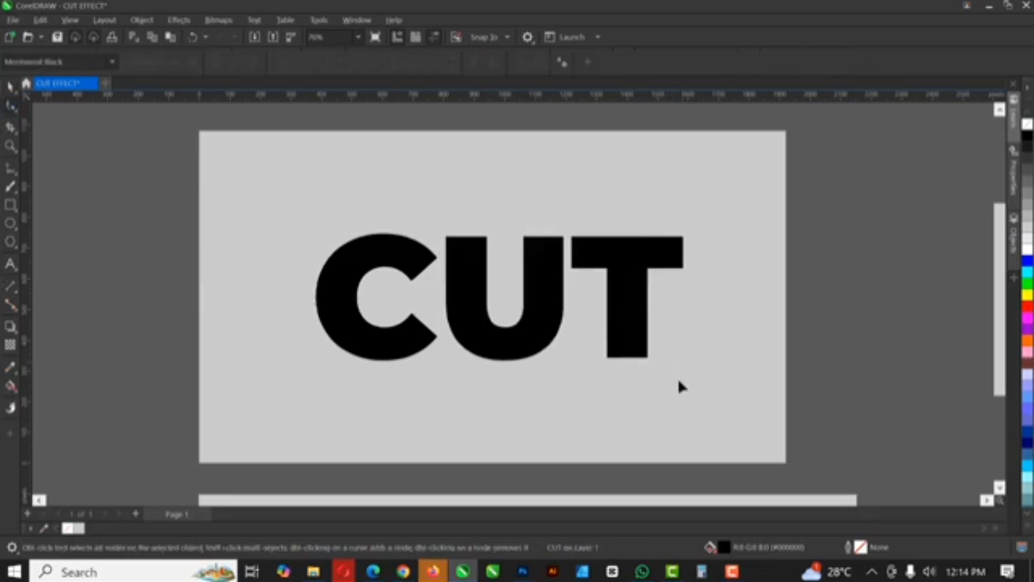
left_click(11, 88)
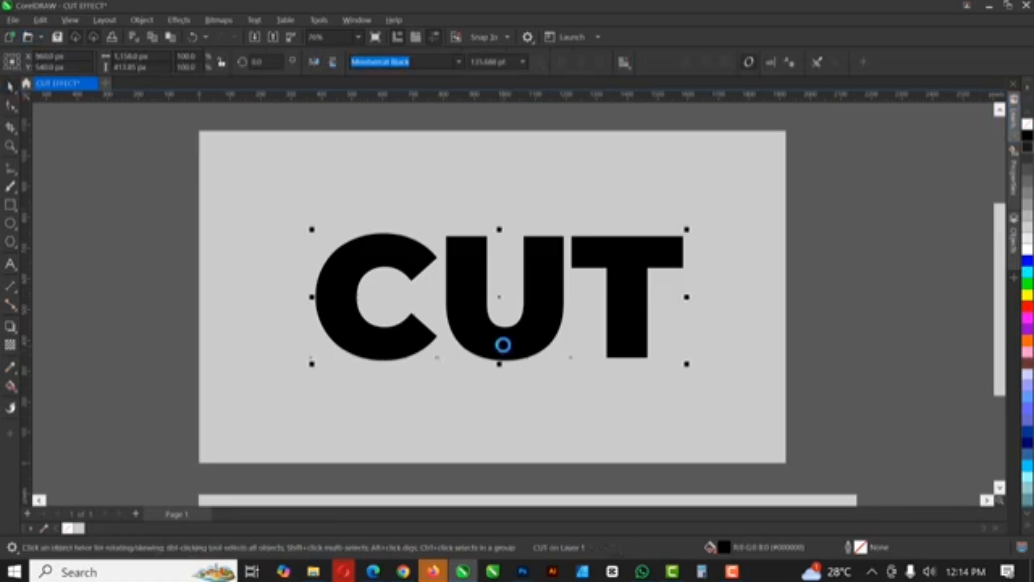
Place a duplicate of the CUT text beside the page, level with the original
scroll(462, 326, "down", 1)
left_click_drag(831, 334, 878, 328)
right_click(877, 328)
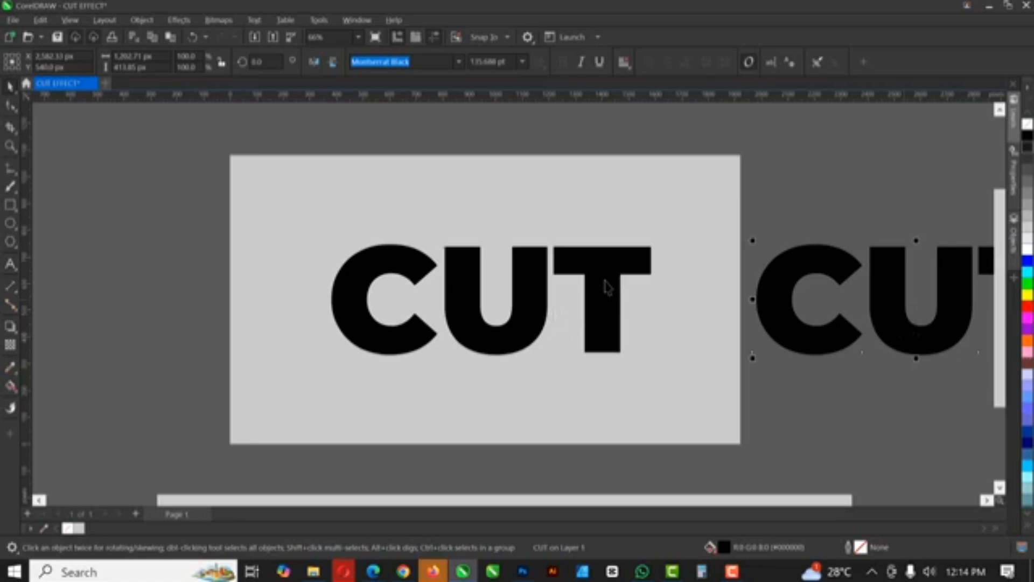
Bring the original CUT text on the page to the front of the page
left_click(462, 322)
left_click(464, 317)
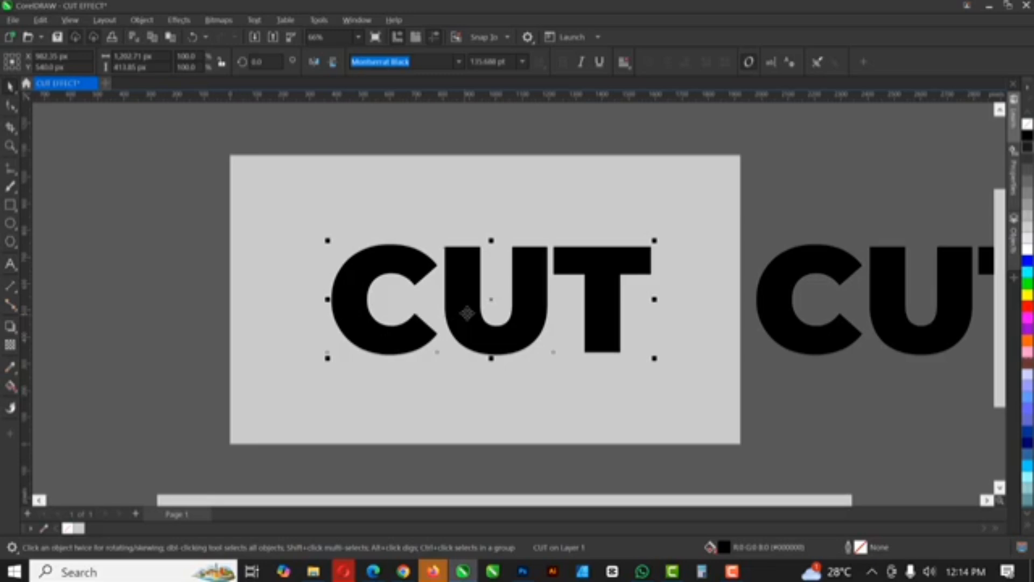
right_click(467, 313)
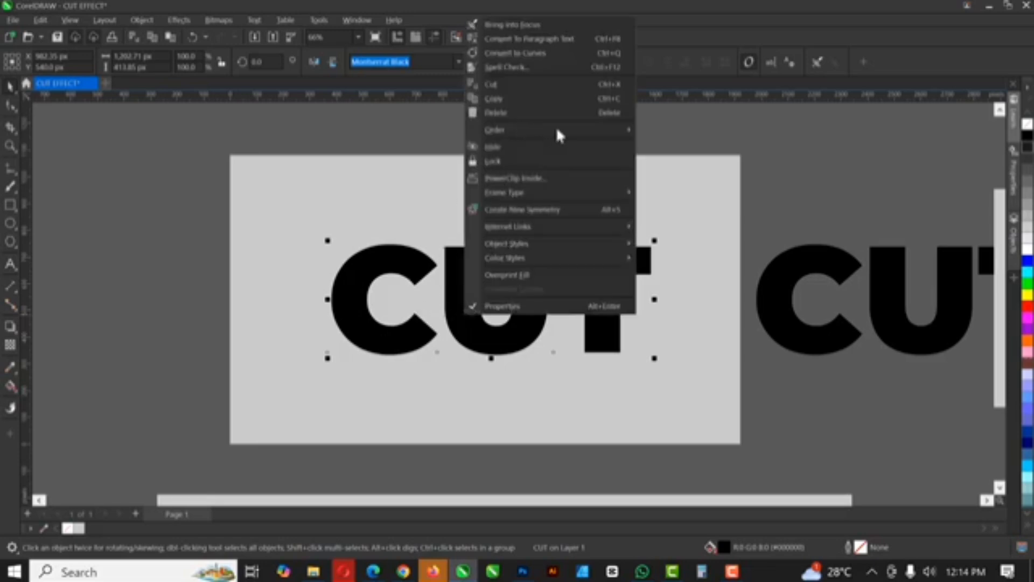
mouse_move(635, 133)
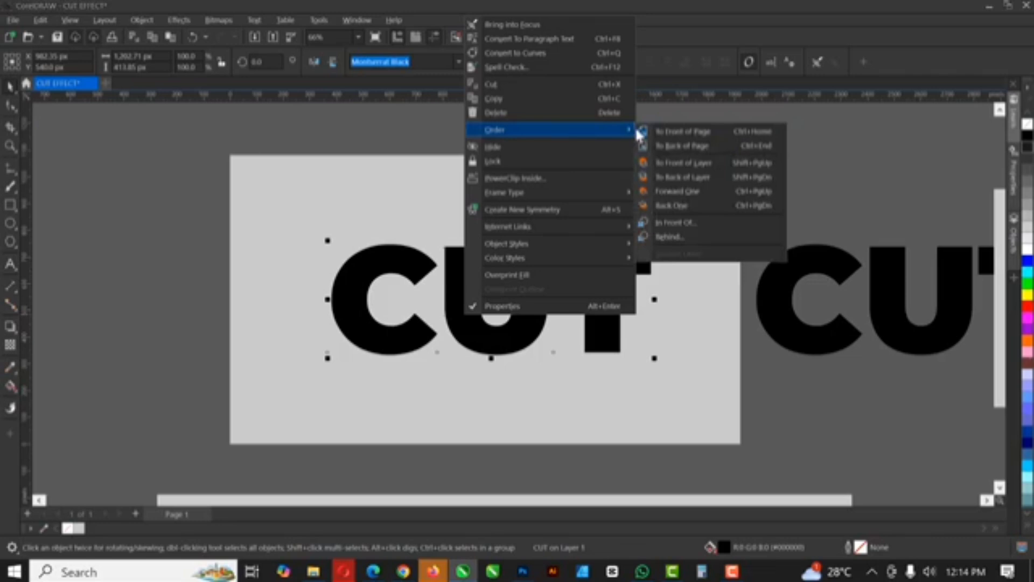
left_click(687, 131)
left_click(608, 225)
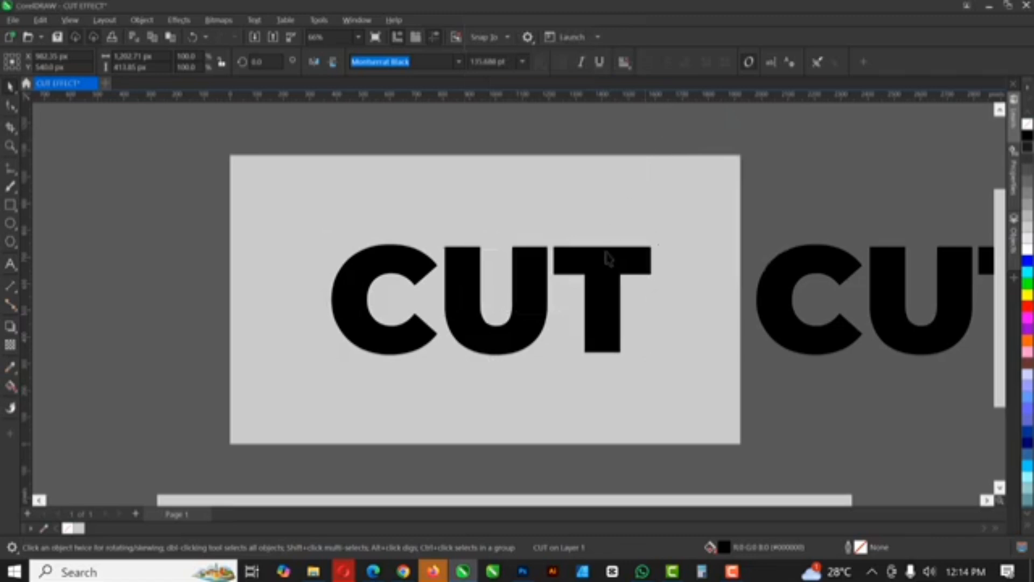
Try an orange fill on the on-page CUT text, and settle on a bright green fill
left_click(606, 272)
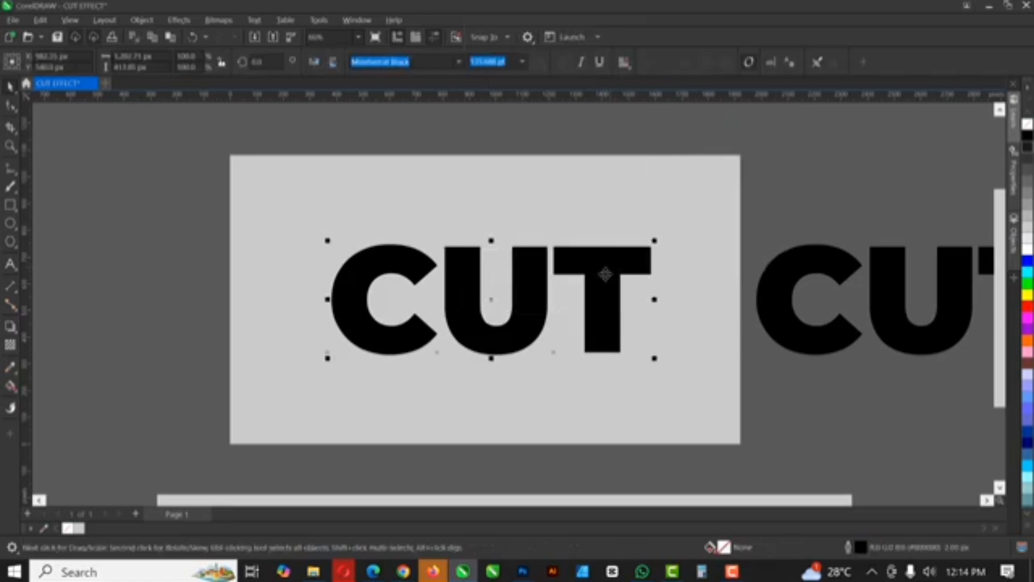
left_click(1028, 345)
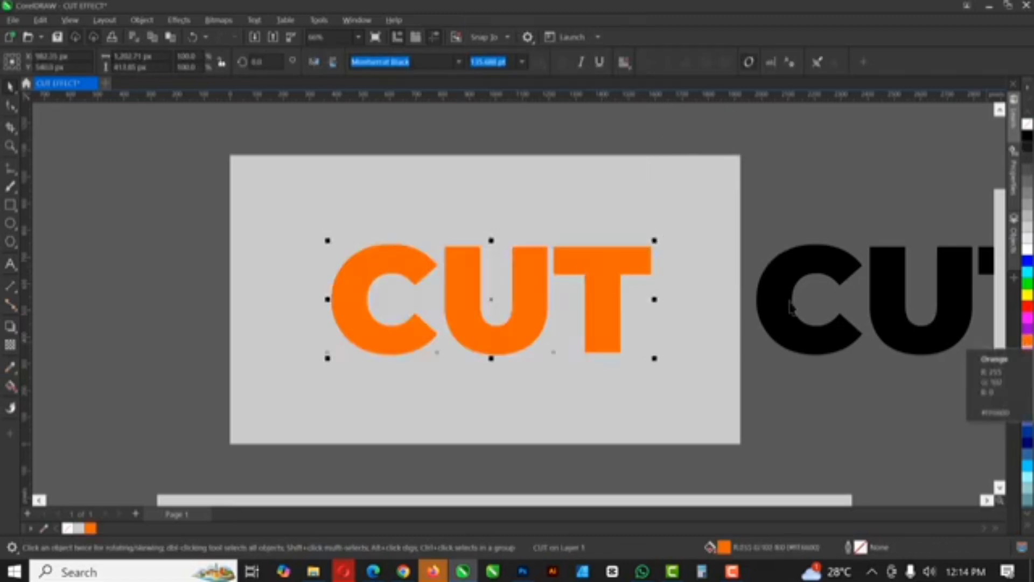
left_click(1027, 293)
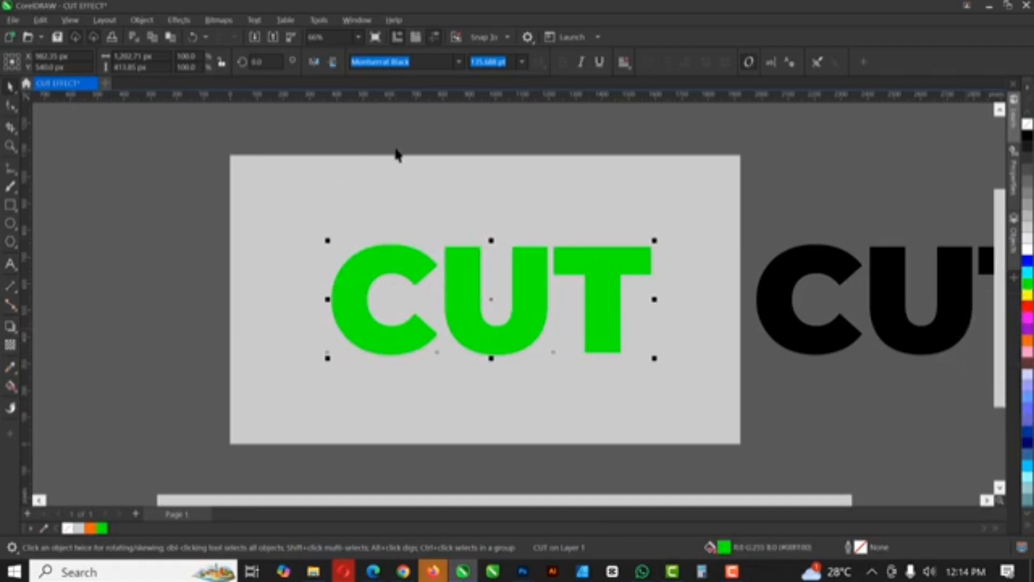
Fill the page-sized background rectangle with white
left_click(557, 187)
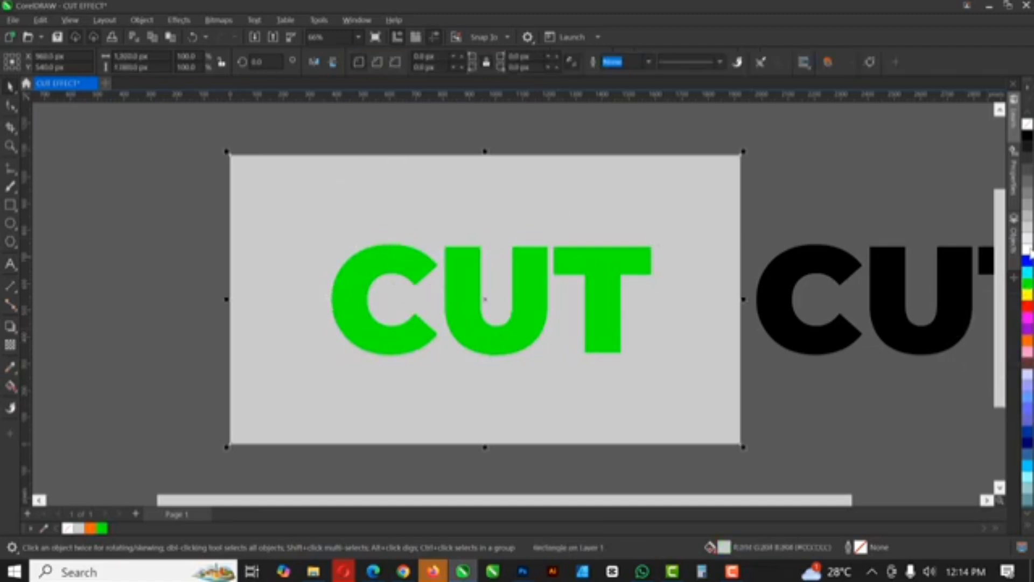
left_click(1028, 251)
Set the fill of the on-page CUT text to a custom darker green, #2D7D17, using the colour viewer
left_click(469, 288)
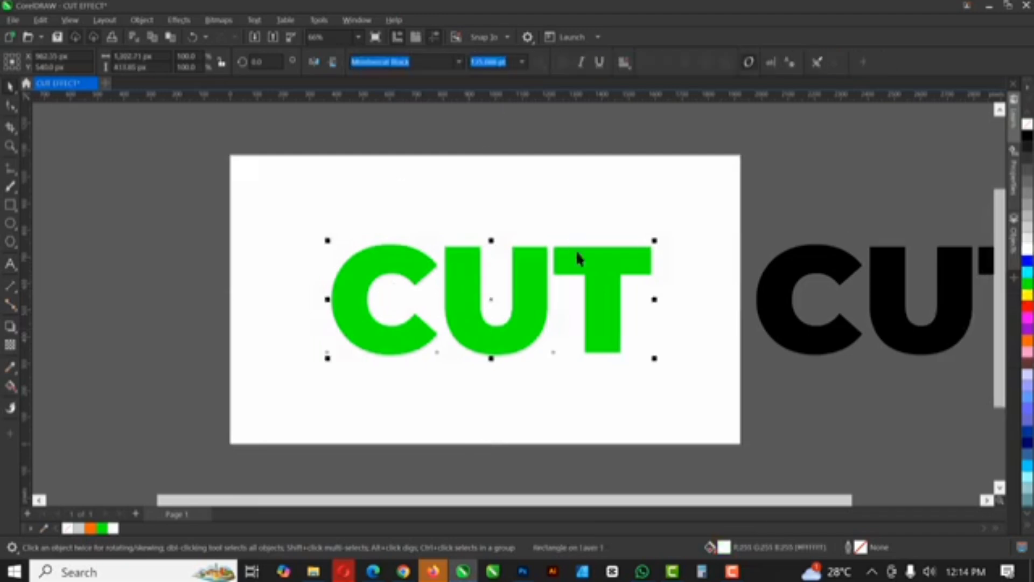
left_click(470, 274)
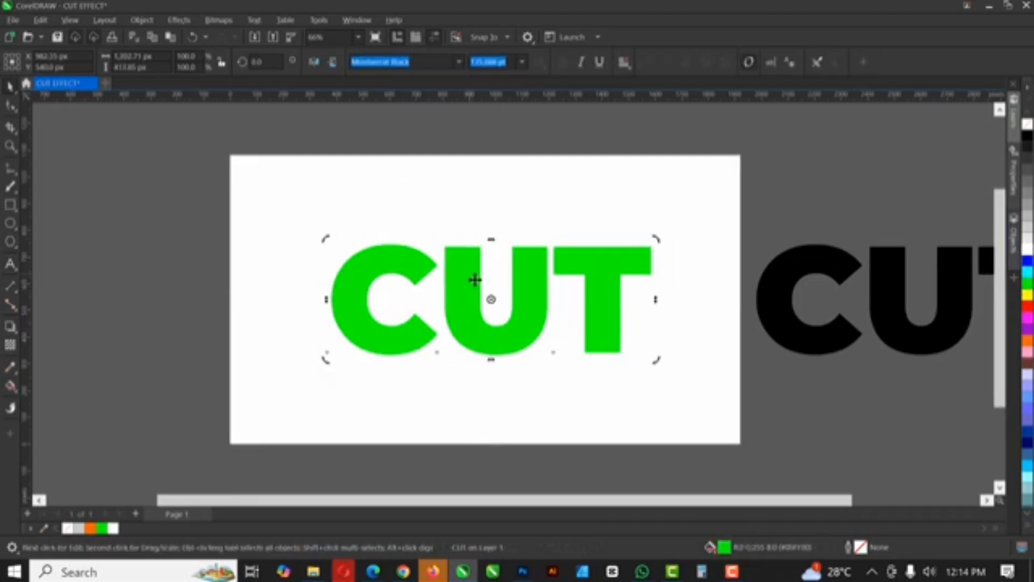
double_click(724, 548)
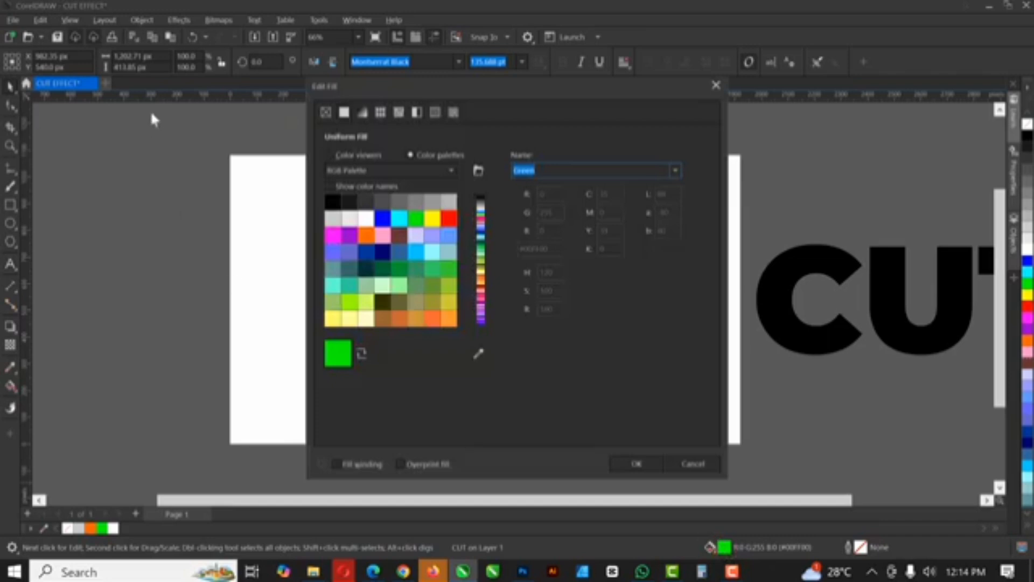
left_click_drag(416, 92, 770, 97)
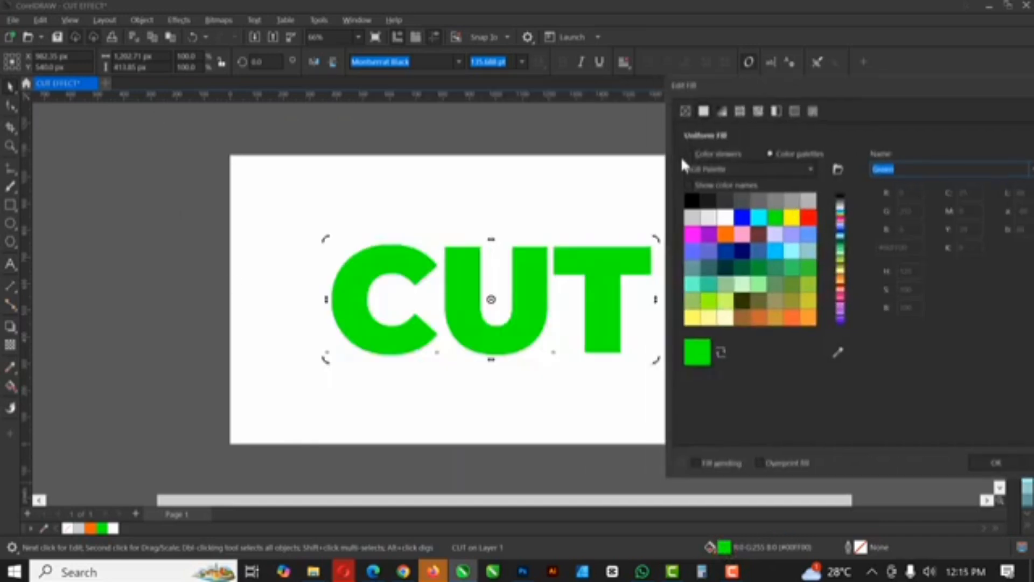
left_click(696, 154)
left_click_drag(777, 227, 816, 272)
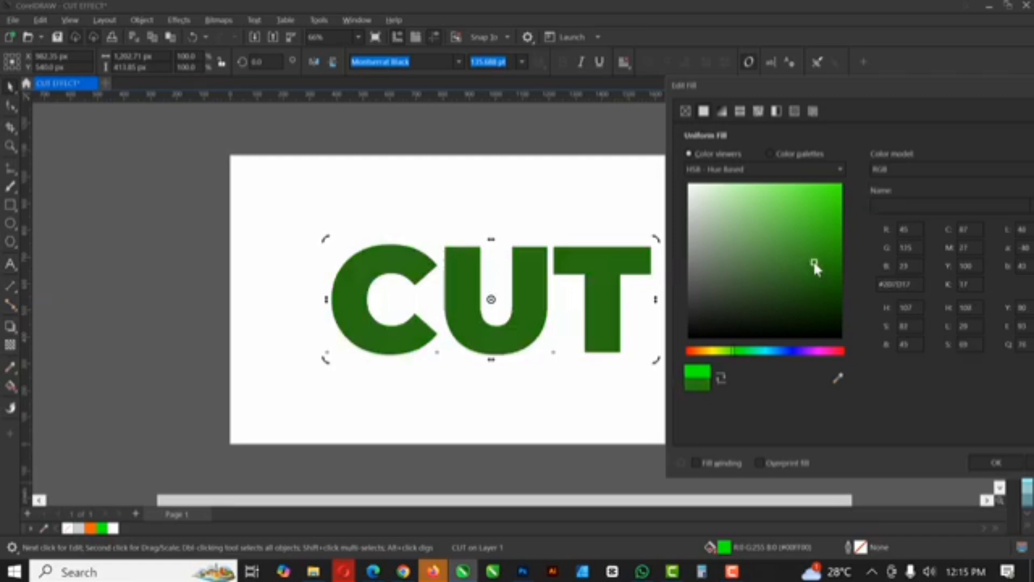
left_click(1003, 463)
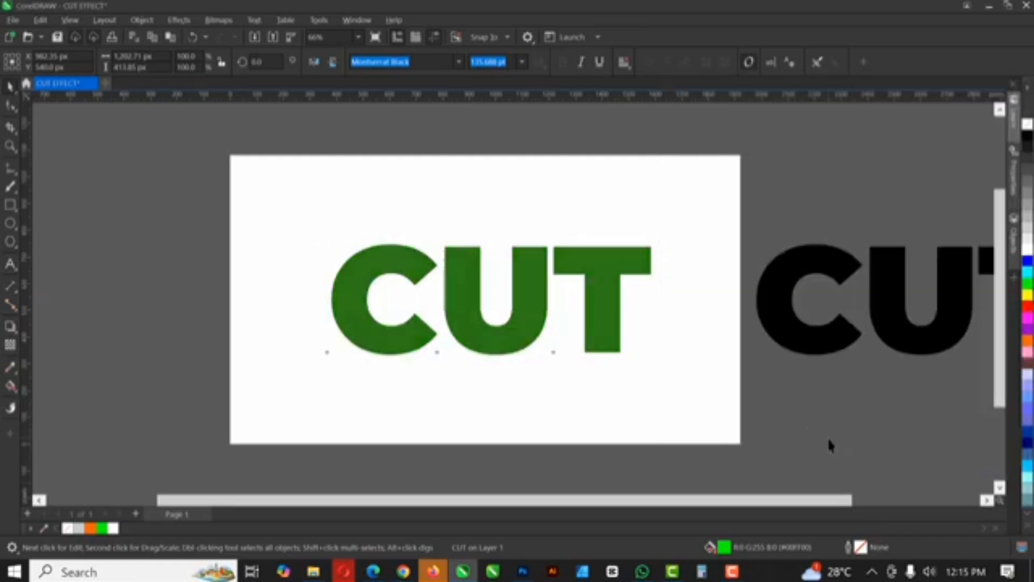
Slice the green CUT text horizontally through its middle with the Knife tool, splitting it into an upper and a lower half
left_click(612, 300)
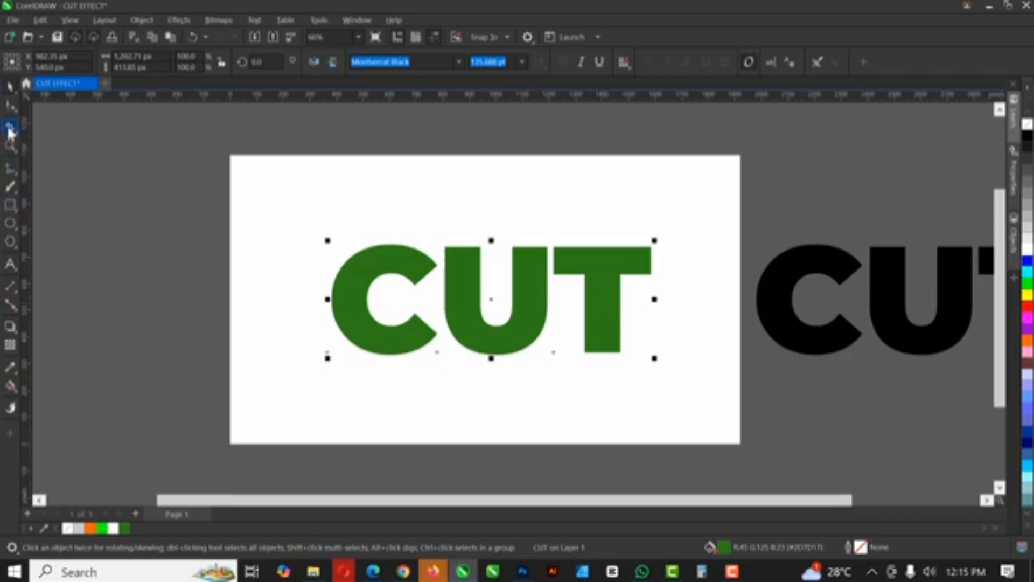
left_click(8, 129)
left_click(62, 146)
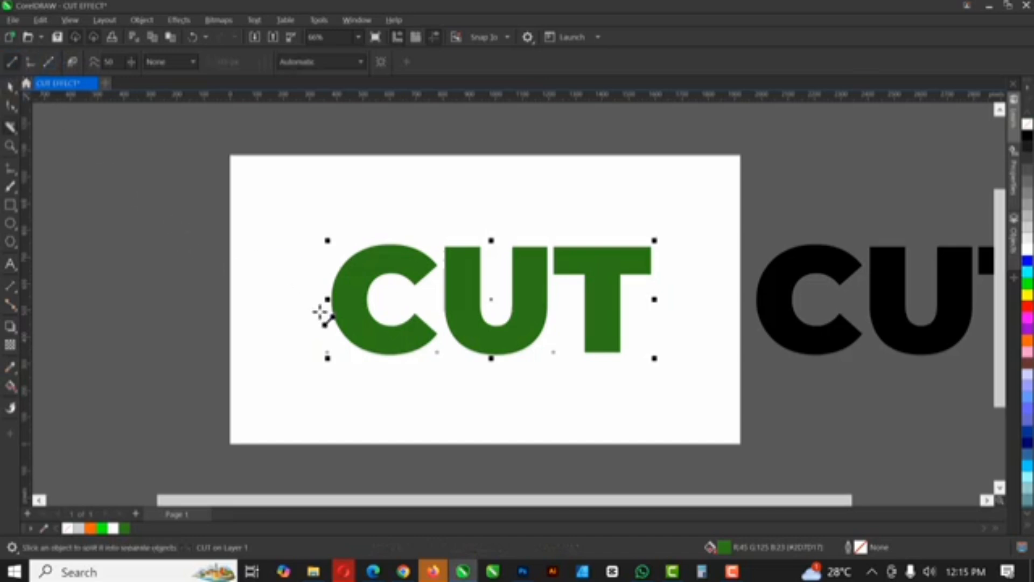
left_click_drag(315, 302, 722, 323)
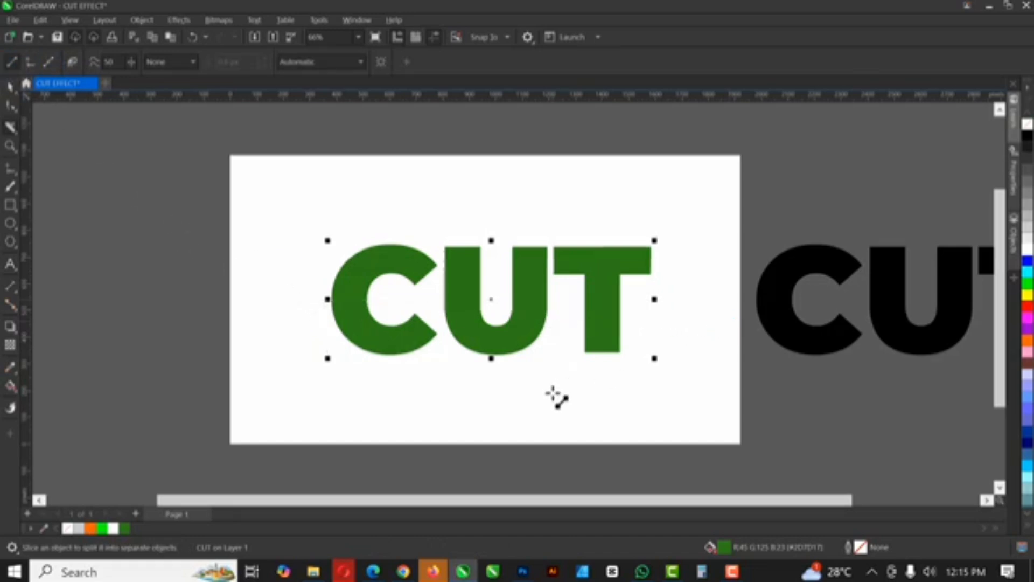
Skew the upper half of the sliced text horizontally so its cut edge shifts to the right while its top edge stays in place
left_click(10, 94)
left_click(187, 223)
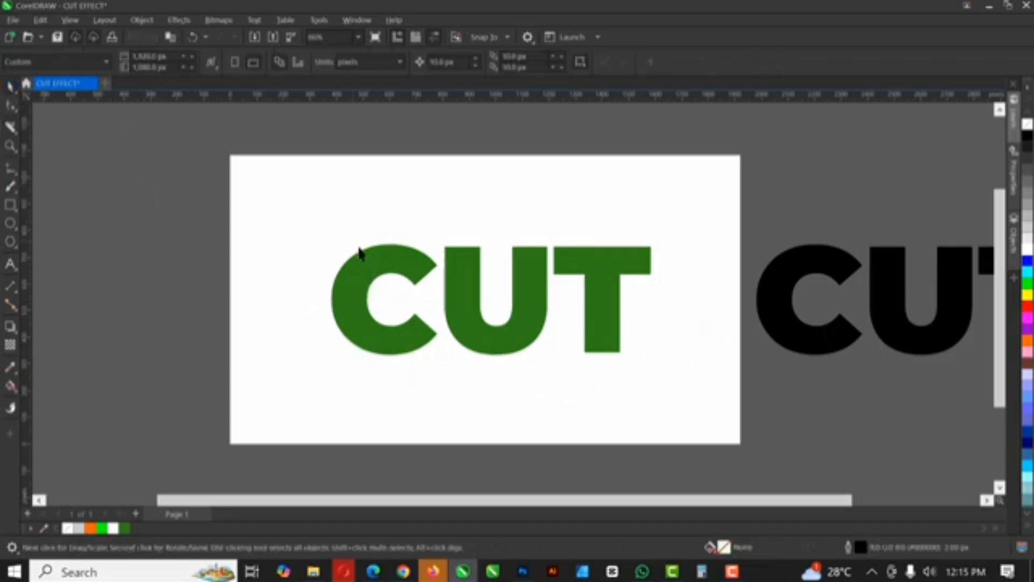
left_click(398, 270)
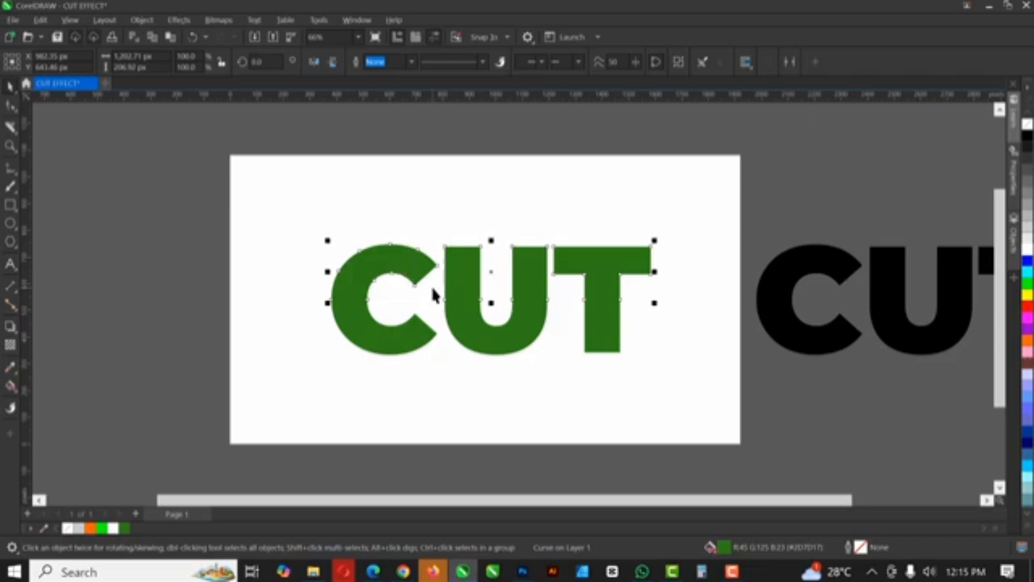
left_click(413, 264)
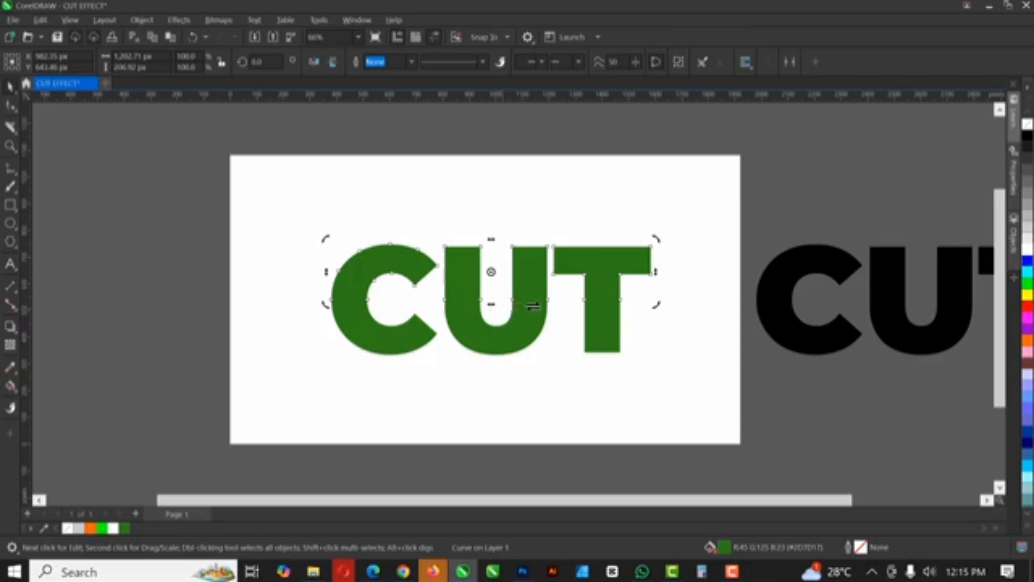
left_click_drag(533, 306, 503, 337)
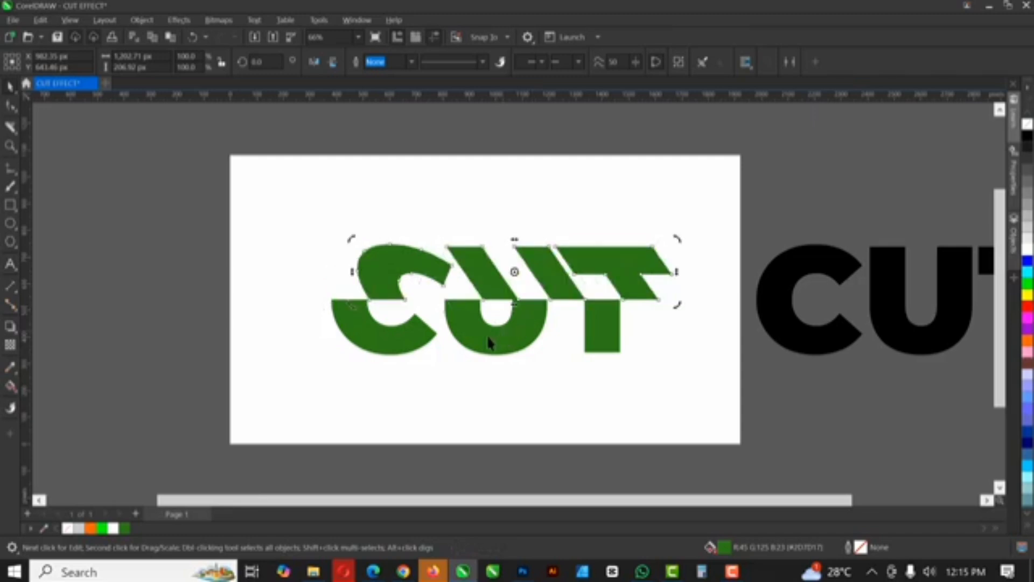
Skew the lower half of the sliced text so its cut edge shifts right and meets the upper half
left_click(473, 340)
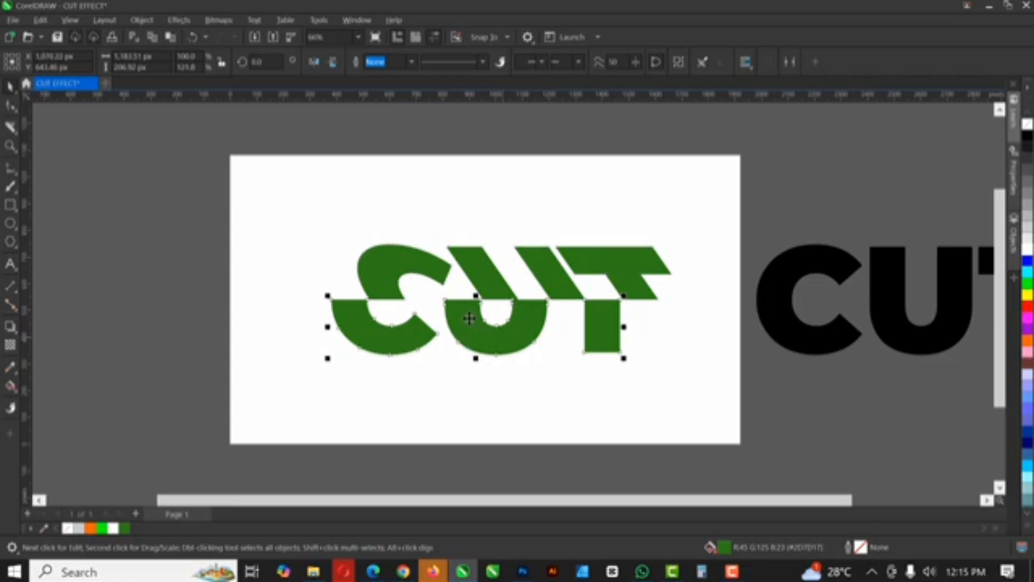
left_click(469, 318)
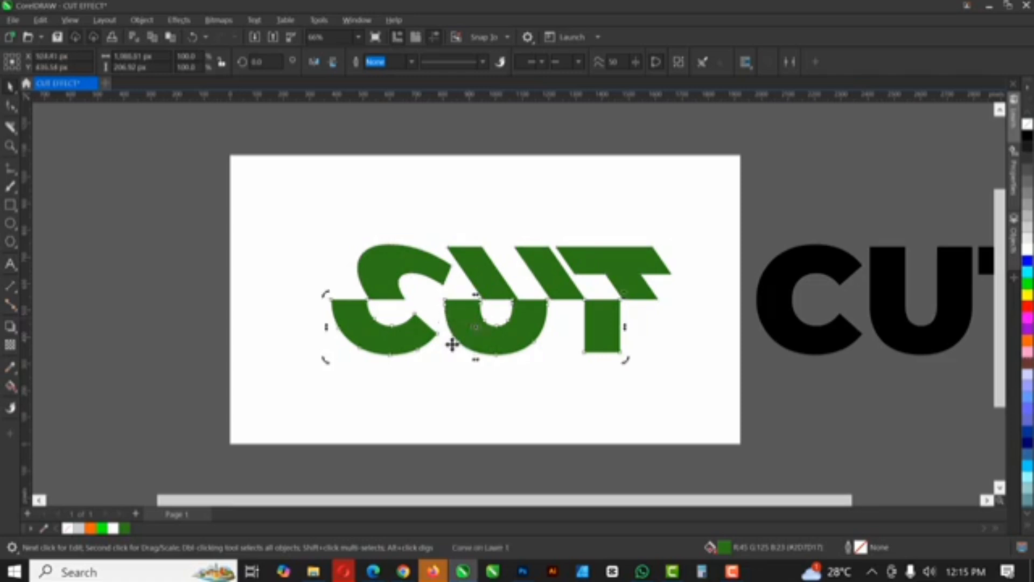
left_click_drag(475, 294, 516, 298)
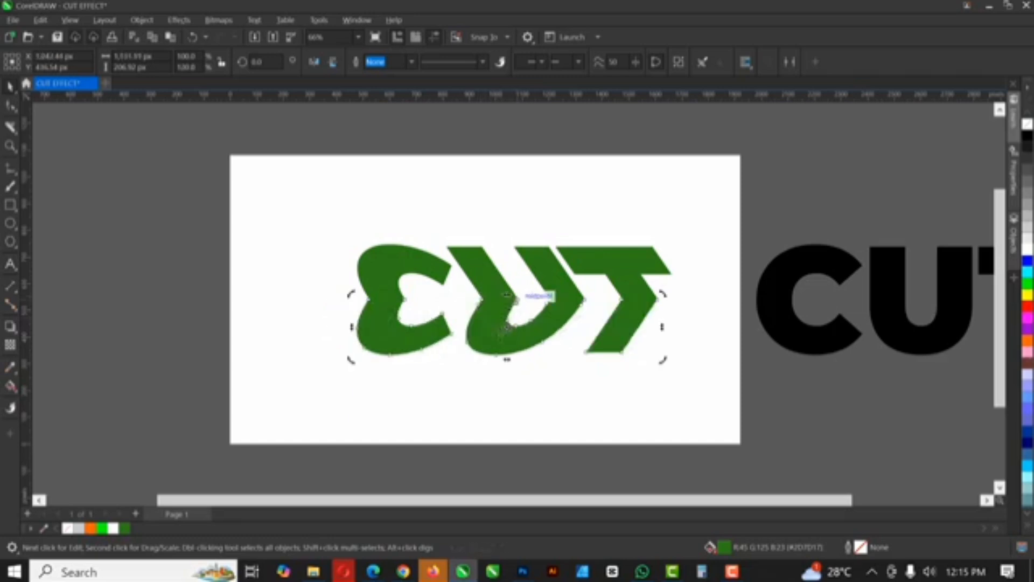
Center the black CUT duplicate on the page, behind the skewed green halves
left_click(802, 343)
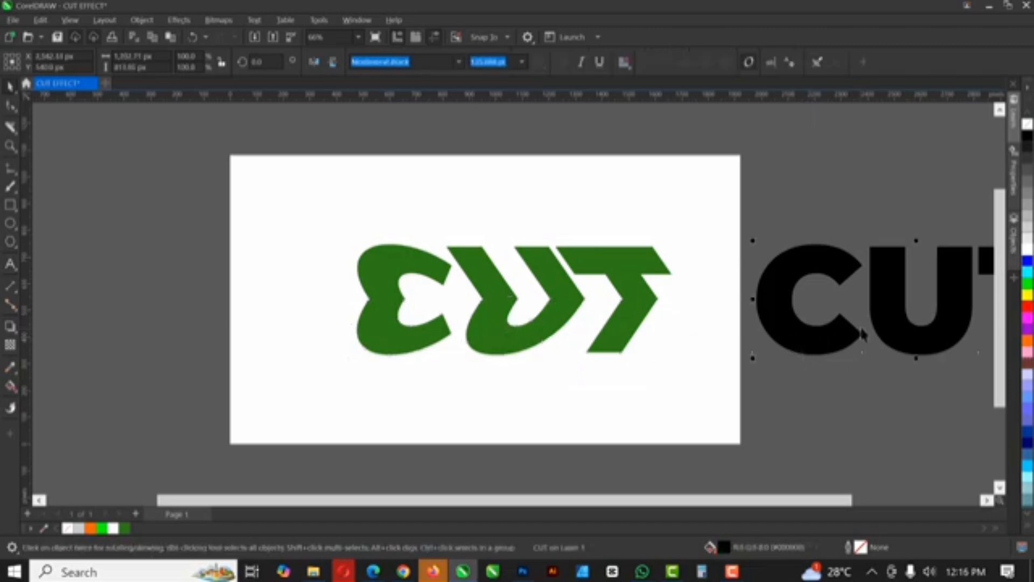
key("p")
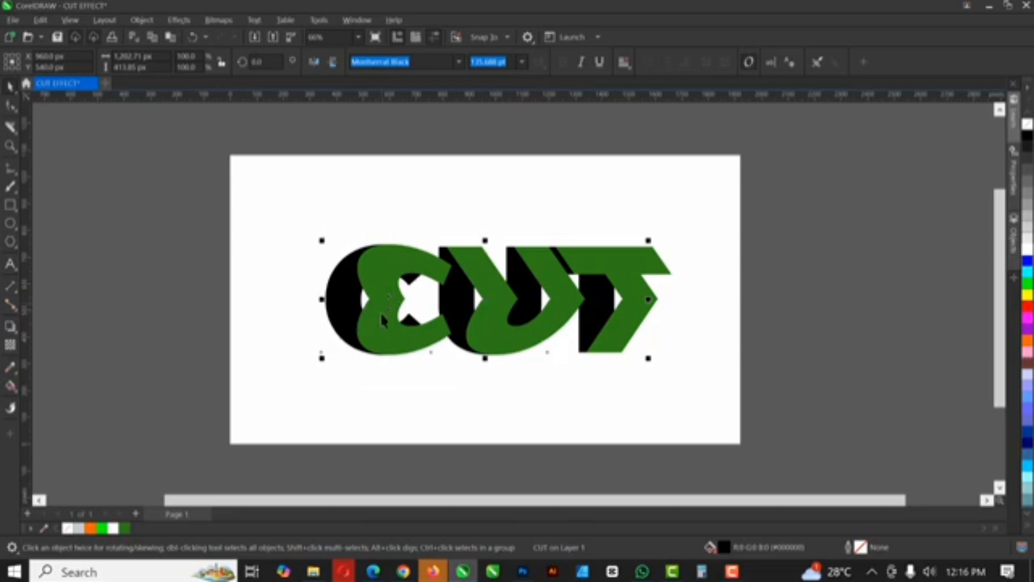
Reduce the skew of the green upper half by shifting its cut edge back to the left
left_click(383, 270)
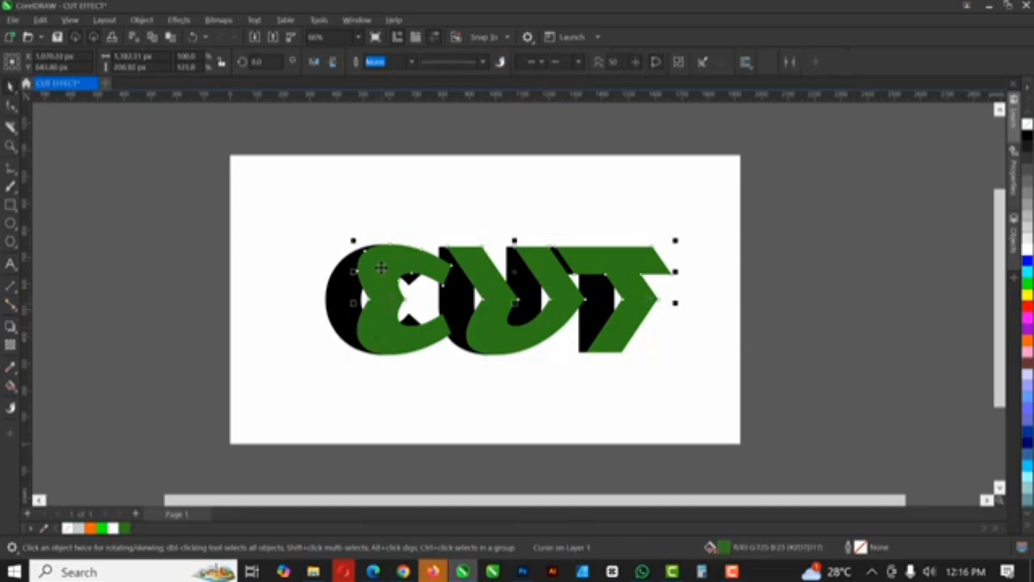
scroll(380, 290, "up", 1)
scroll(402, 271, "up", 1)
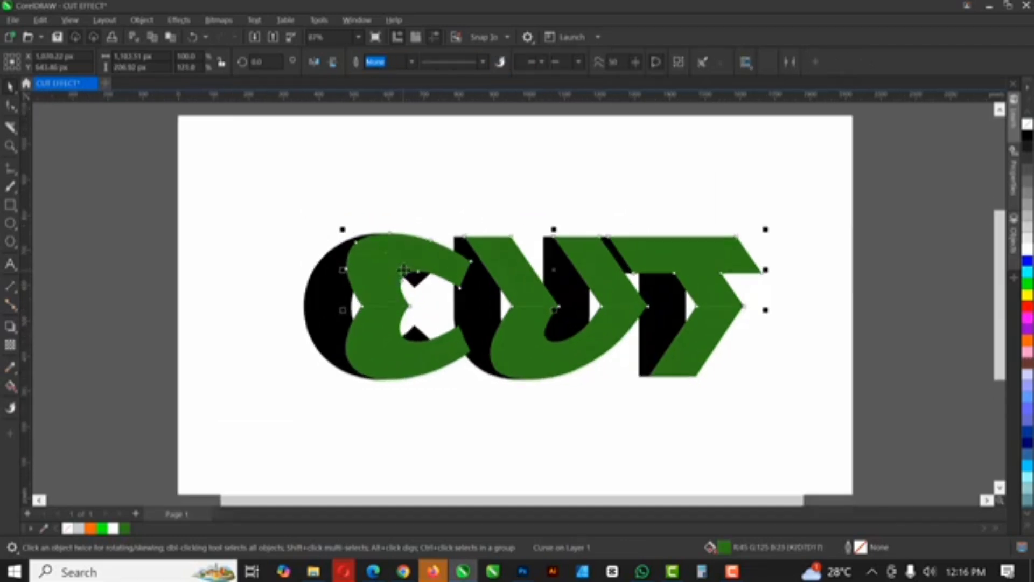
scroll(409, 261, "up", 1)
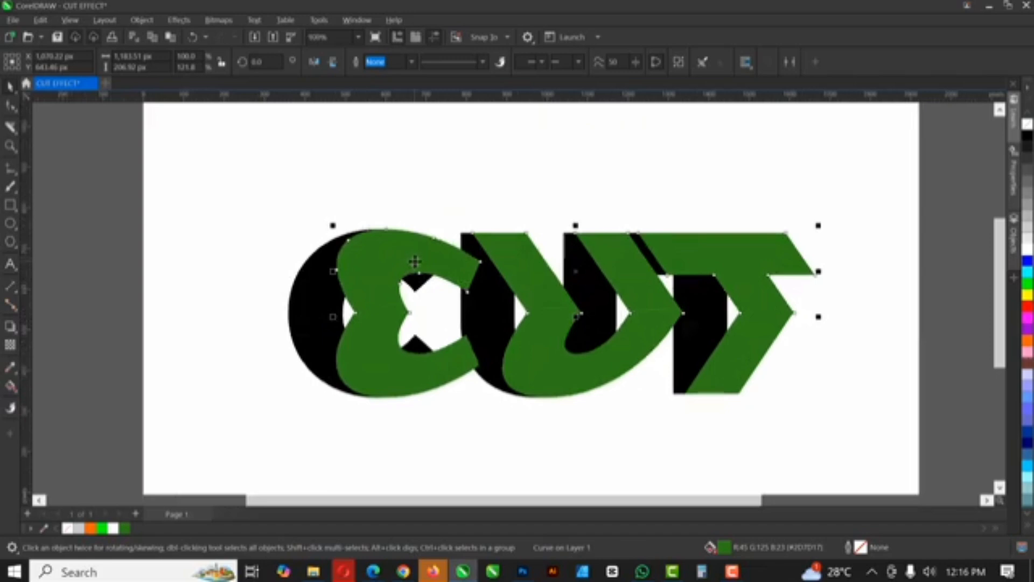
scroll(415, 262, "up", 1)
left_click(415, 258)
left_click_drag(606, 327, 590, 327)
Reduce the skew of the green lower half until its cut edge lines up with the upper half again
left_click(546, 380)
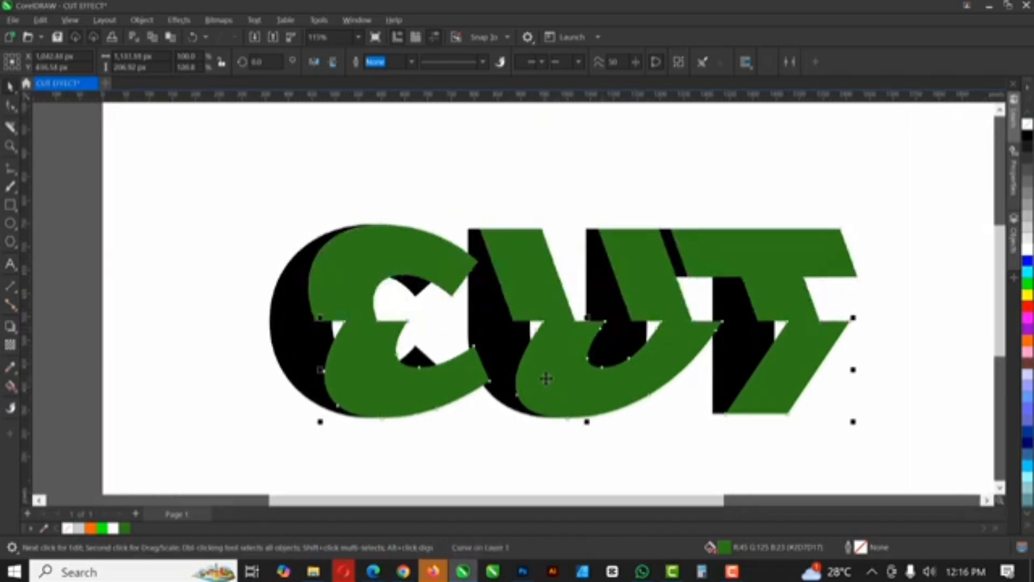
left_click(588, 330)
left_click_drag(589, 315, 554, 320)
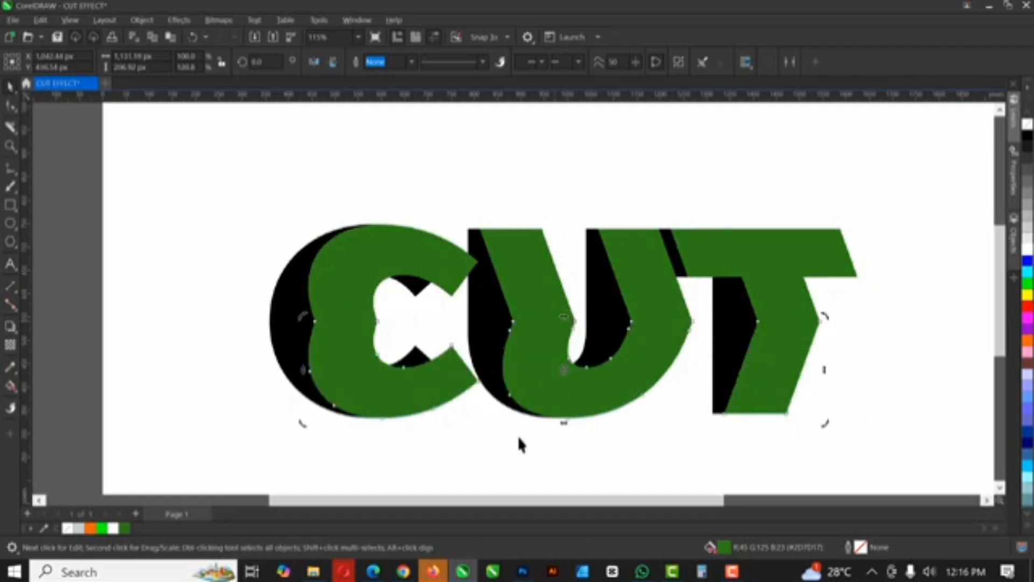
Tint the upper half a brighter green and the black CUT text behind it a very dark green
scroll(435, 286, "down", 1)
left_click(509, 250)
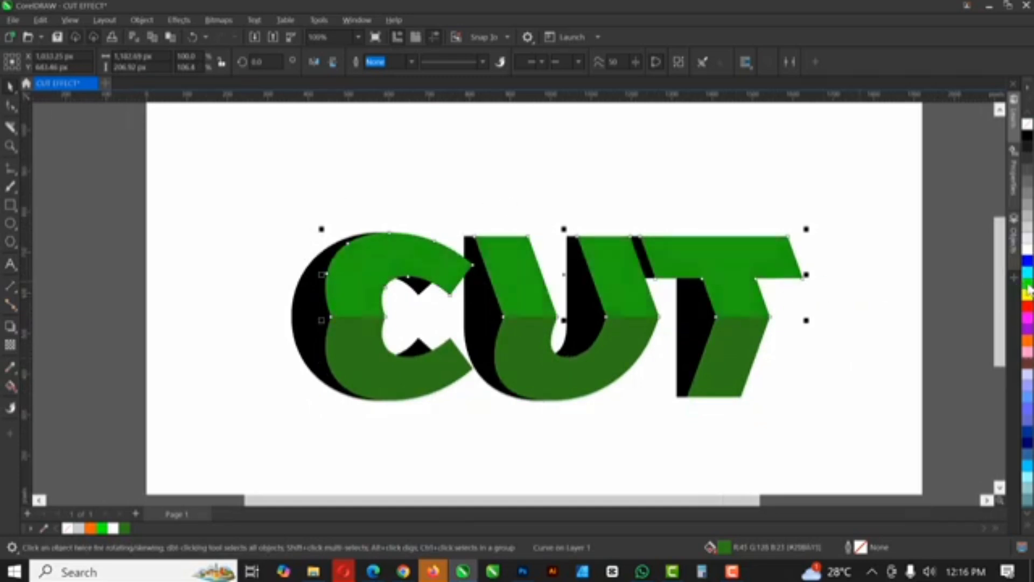
left_click(305, 299)
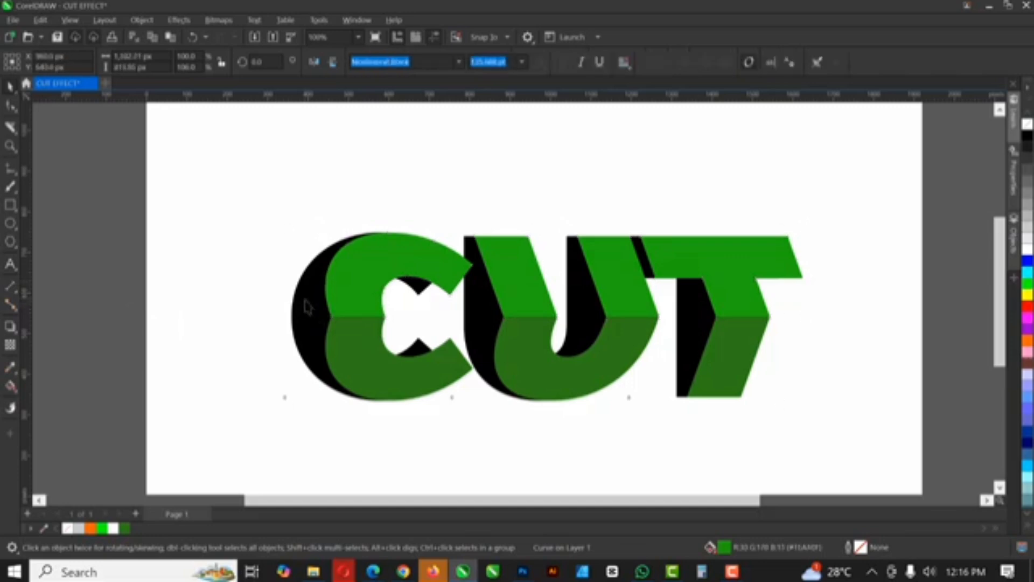
left_click(1028, 293)
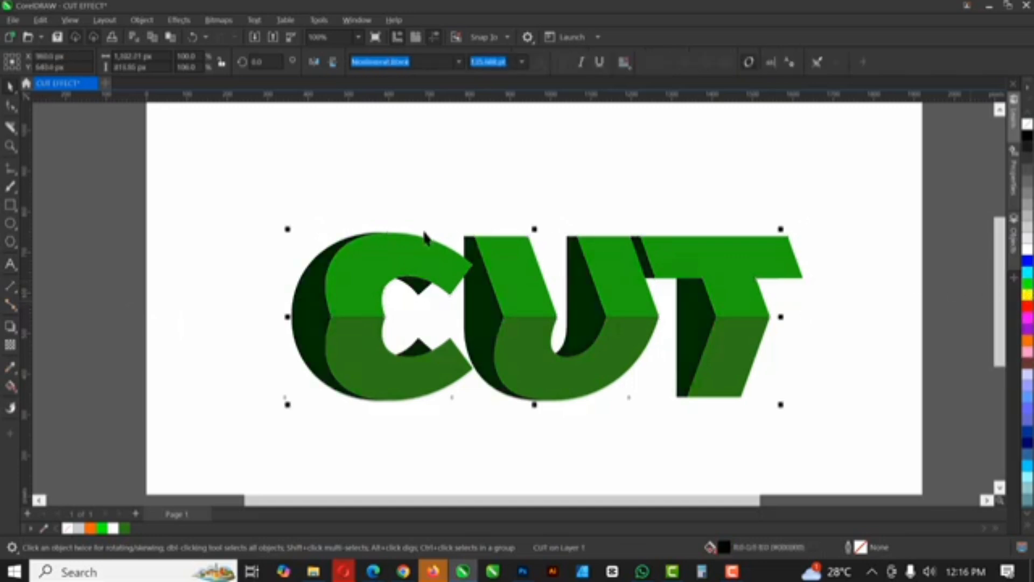
Sample the brighter green of the upper letter half and fill the background rectangle with it
scroll(426, 237, "down", 1)
scroll(433, 237, "down", 1)
left_click(558, 190)
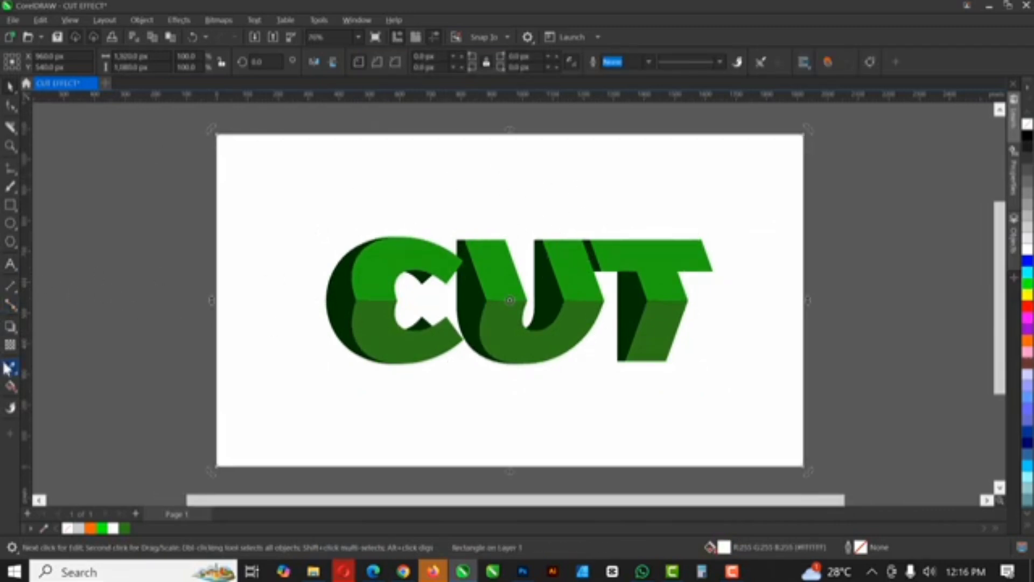
left_click(10, 370)
left_click(435, 242)
left_click(350, 145)
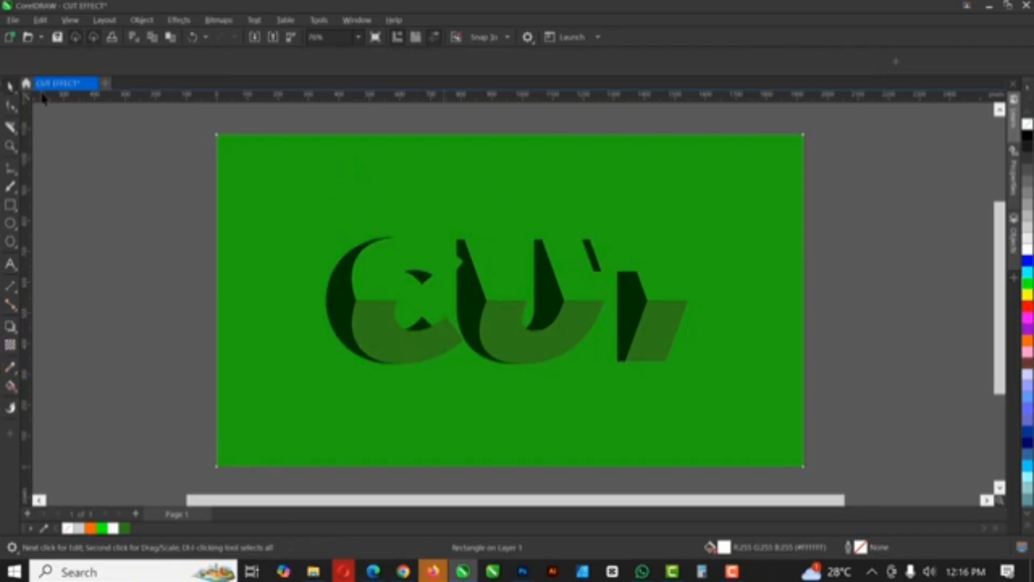
left_click(360, 170)
left_click(412, 221)
left_click(11, 364)
left_click(400, 175)
Apply a linear green-to-white fountain fill to the background, running vertically from green at the top to white near the bottom
key("space")
key("g")
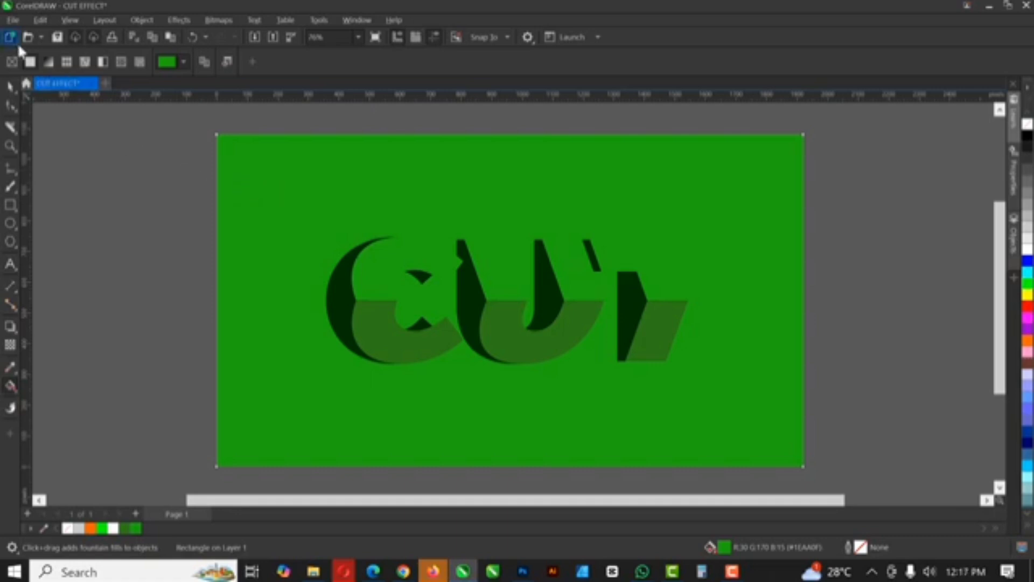
left_click(49, 61)
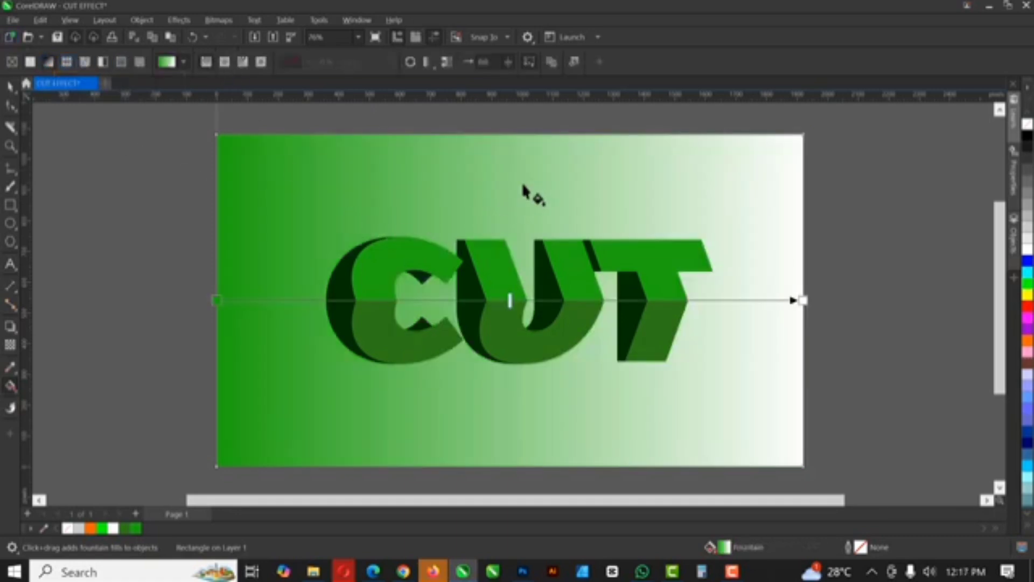
left_click_drag(515, 146, 516, 434)
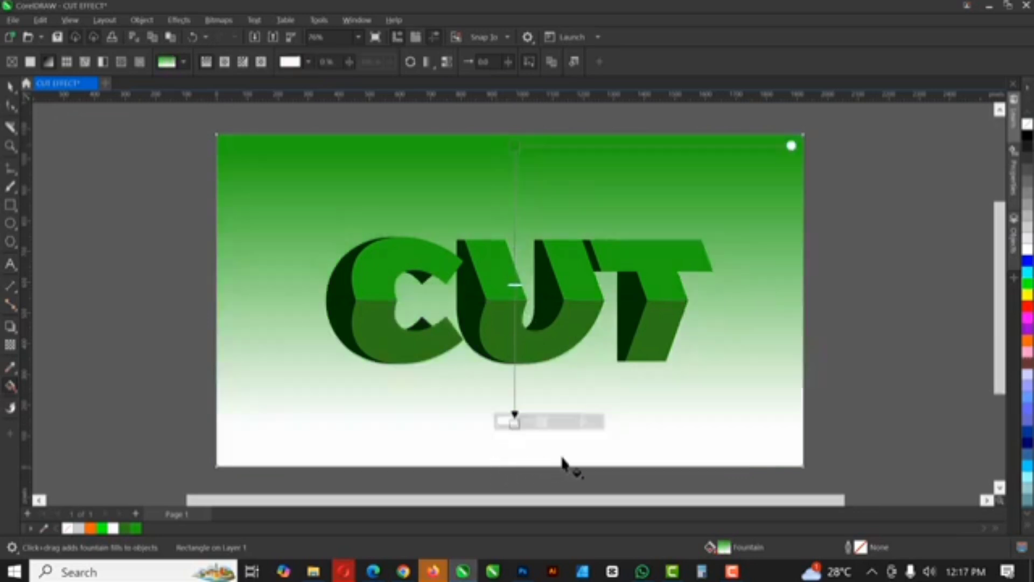
Reverse the background gradient to white at the top and green at the bottom, and extend its green end well below the page
left_click_drag(637, 463, 635, 352)
left_click_drag(632, 311, 637, 142)
left_click_drag(638, 464, 635, 515)
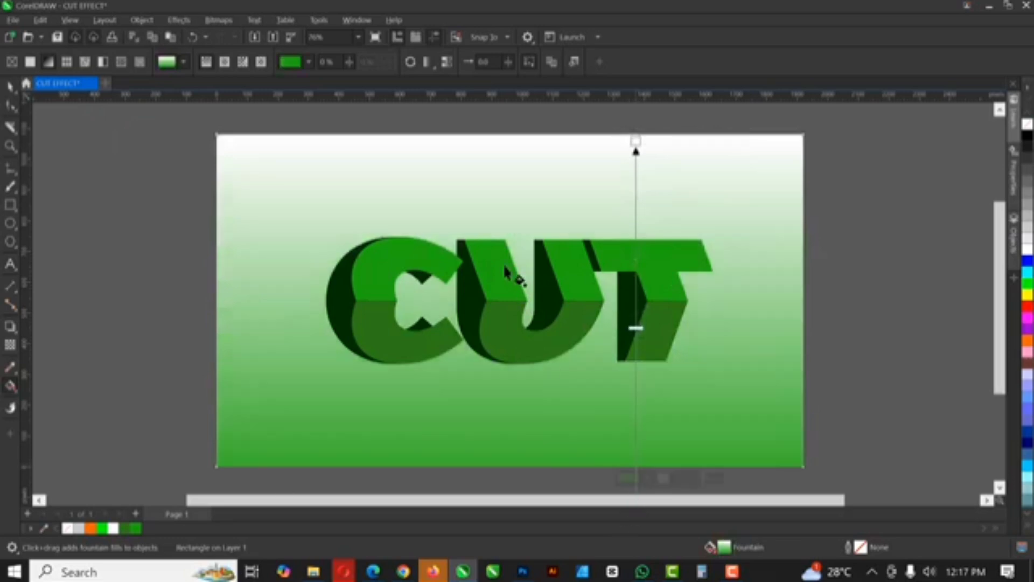
scroll(517, 282, "down", 3)
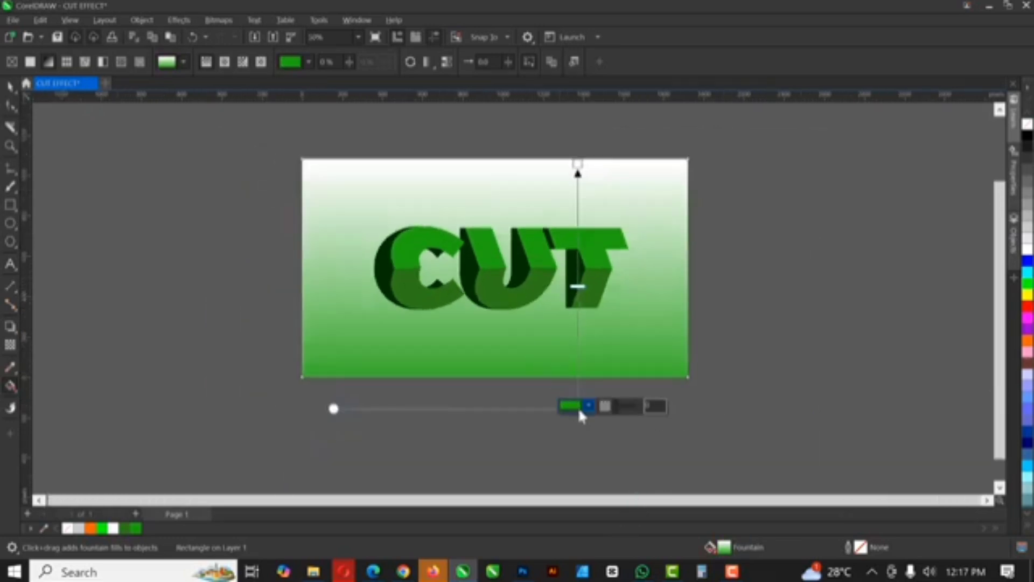
left_click_drag(578, 410, 577, 479)
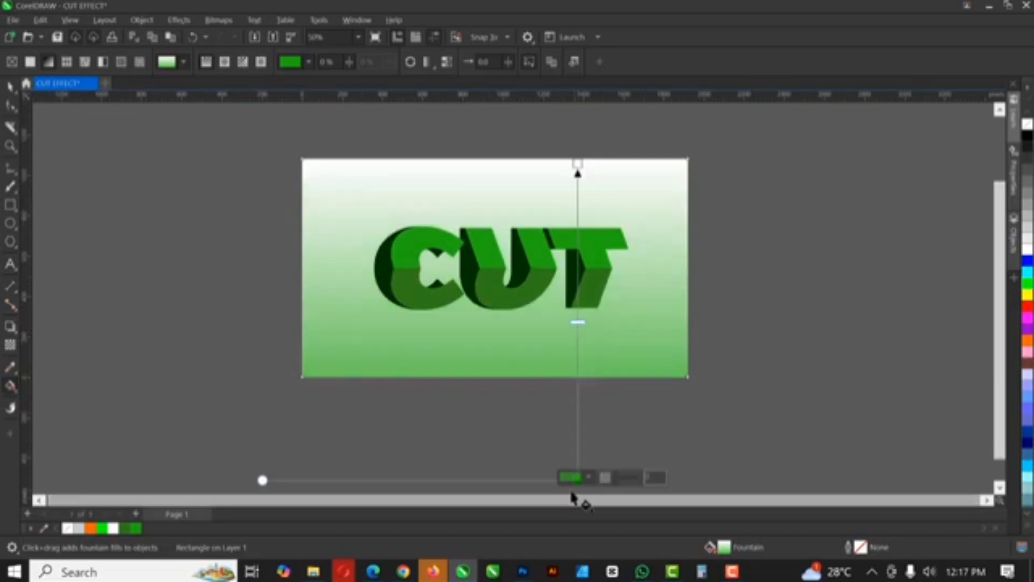
Apply a vertical linear green-to-white fountain fill to the upper letter half, with green at the fold and white at the letter tops
key("space")
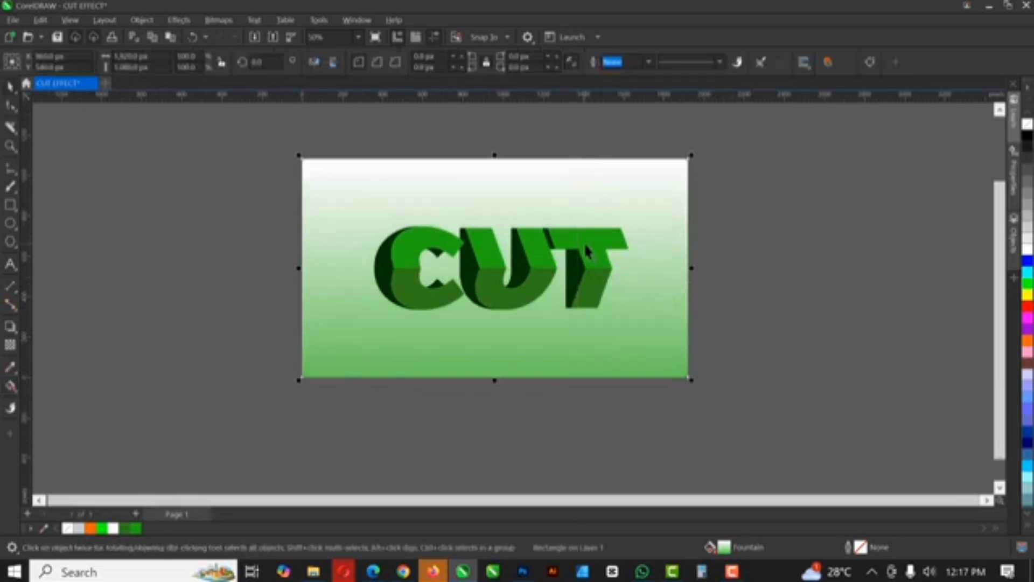
scroll(586, 256, "up", 2)
left_click(575, 283)
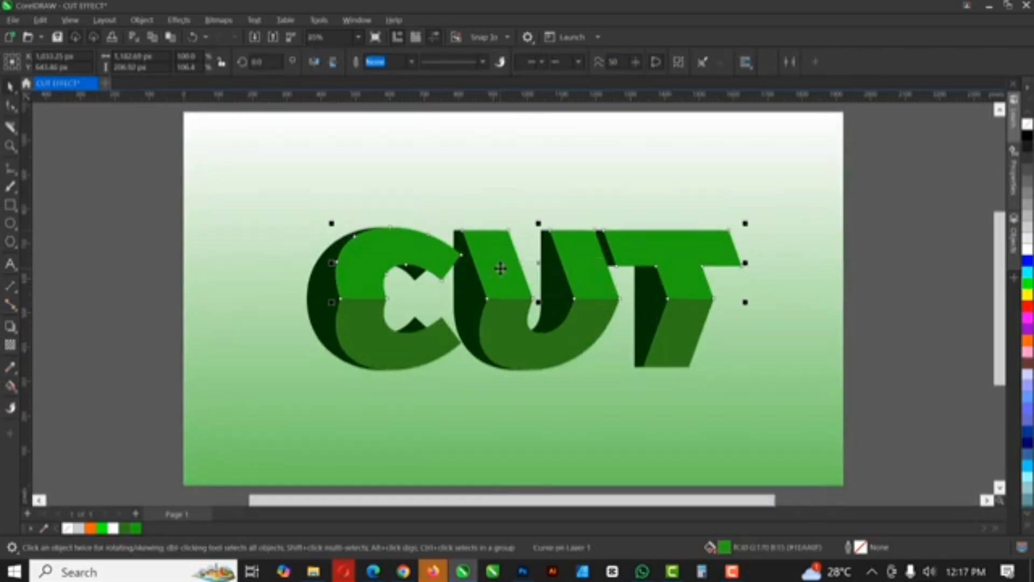
scroll(499, 270, "up", 1)
left_click_drag(501, 269, 511, 205)
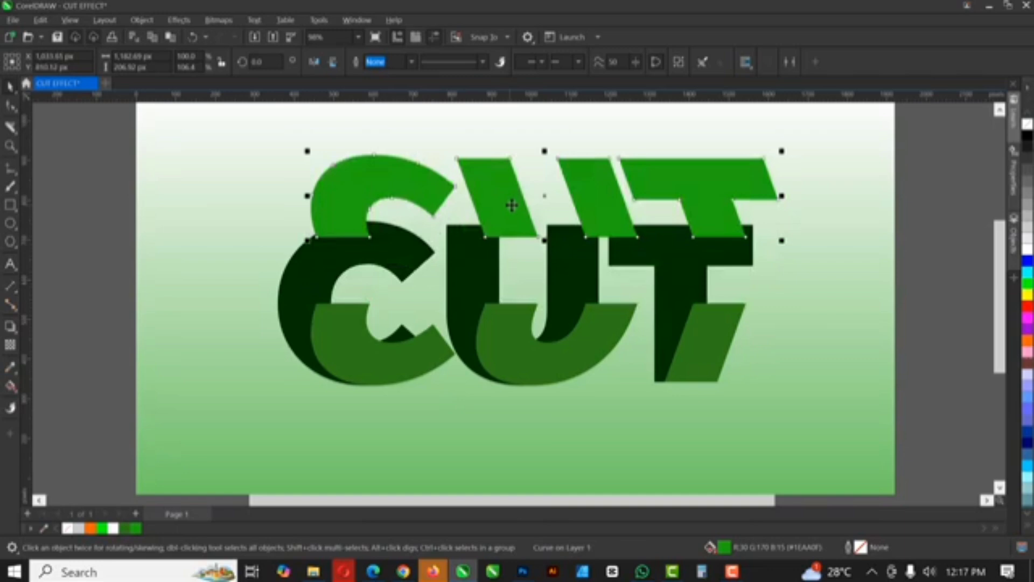
key("ctrl+z")
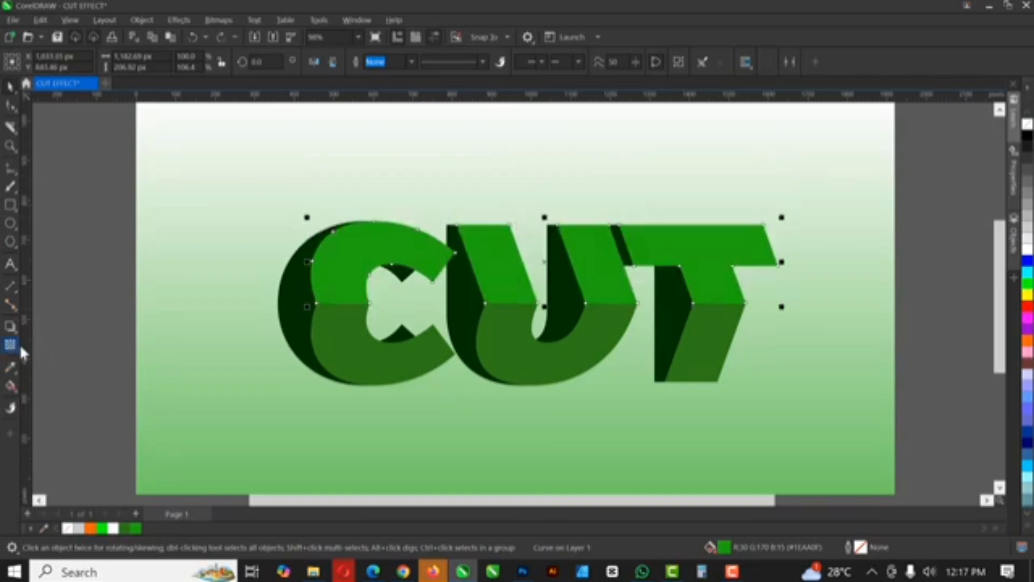
key("g")
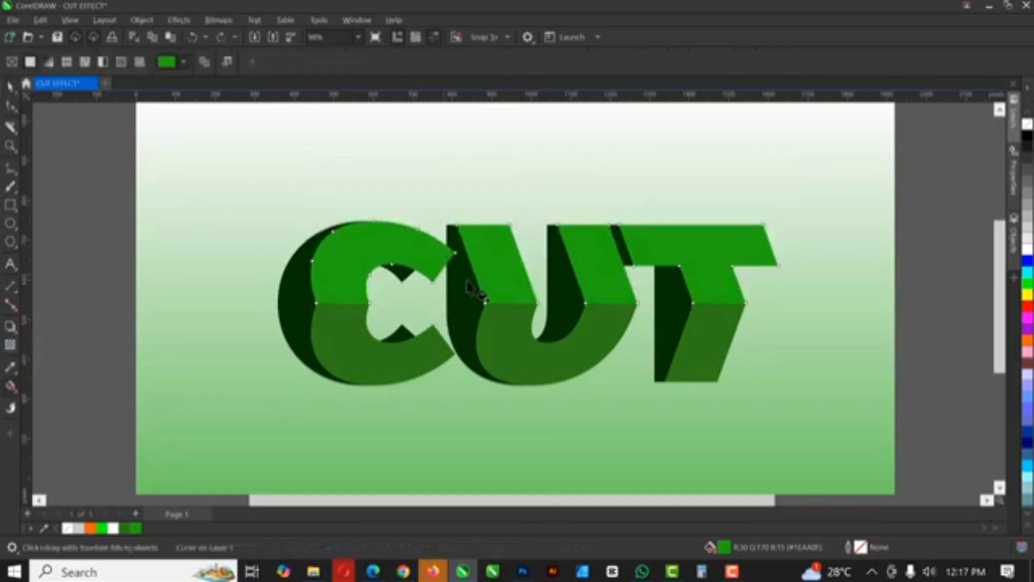
left_click_drag(516, 295, 501, 218)
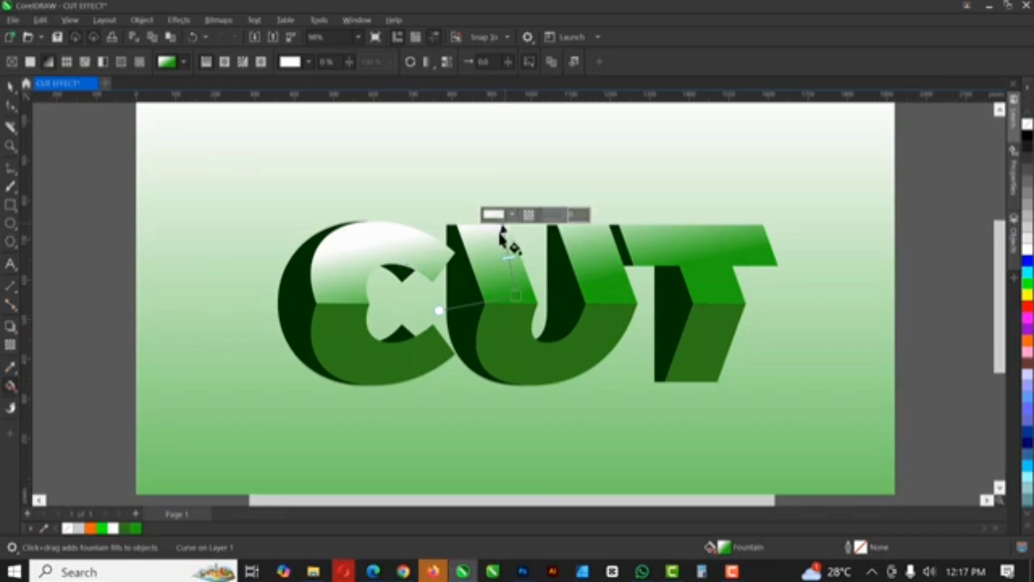
left_click_drag(516, 297, 501, 302)
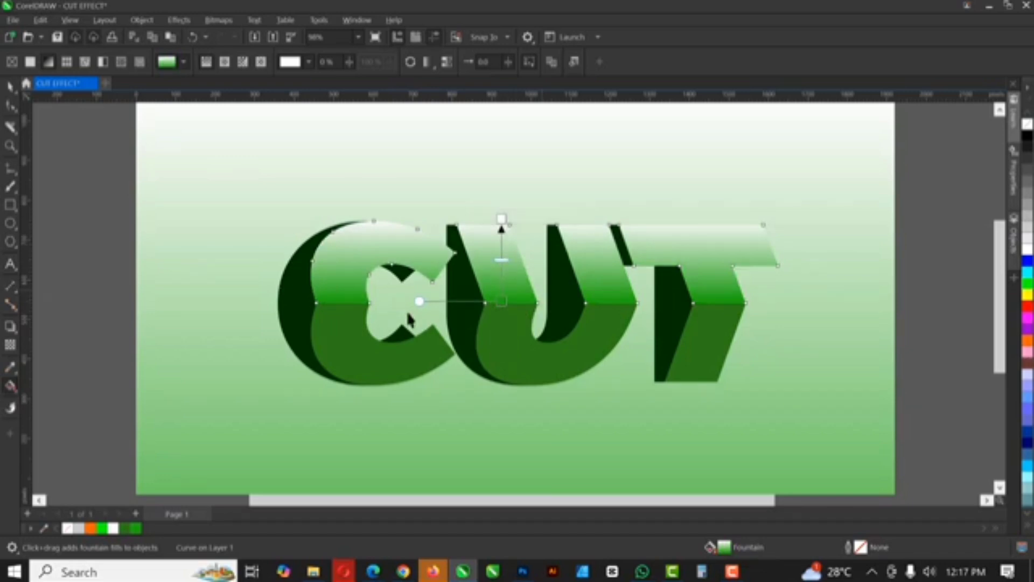
left_click(505, 238)
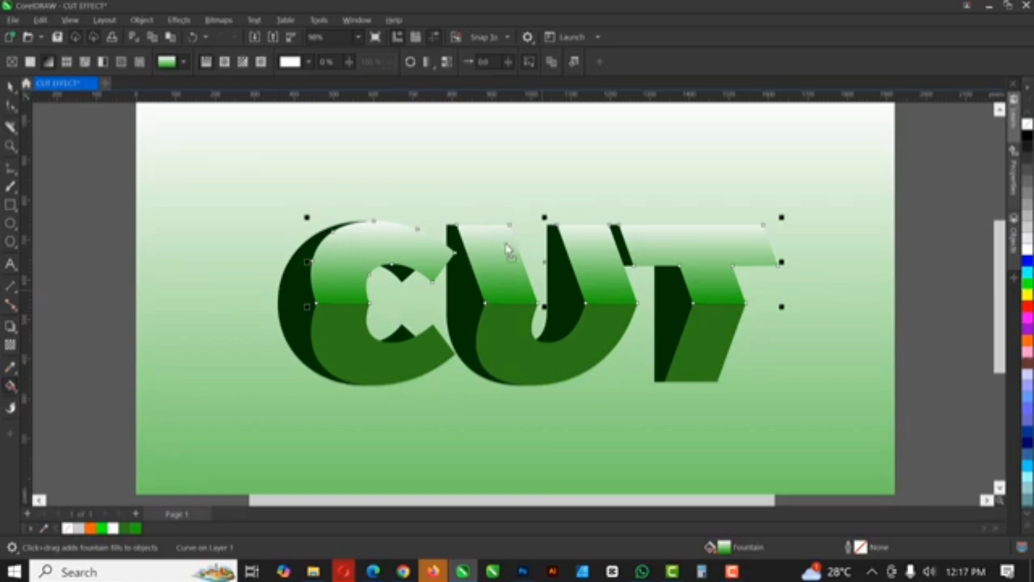
left_click(10, 87)
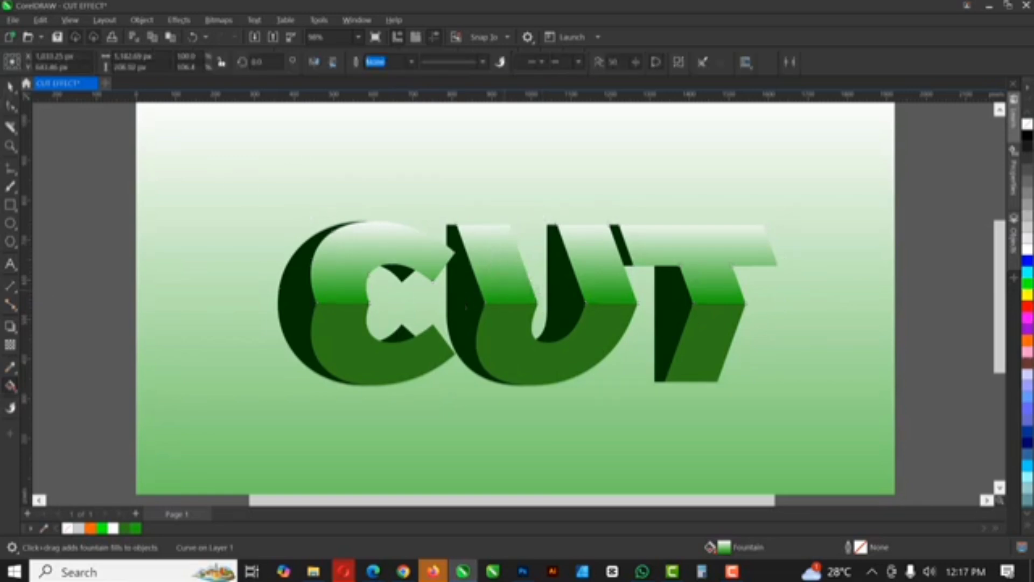
key("Up")
key("Up")
left_click(500, 266)
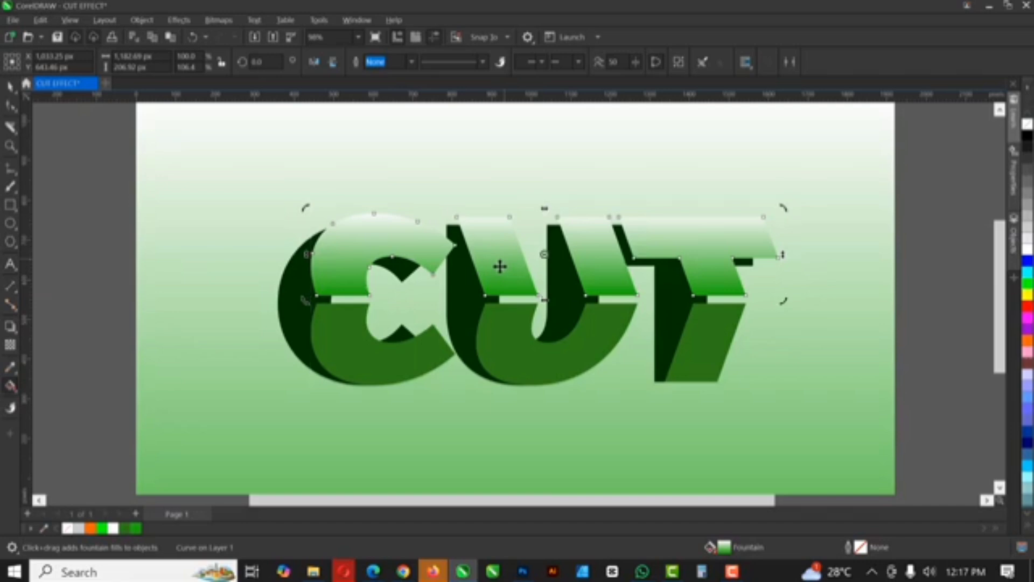
key("ctrl+z")
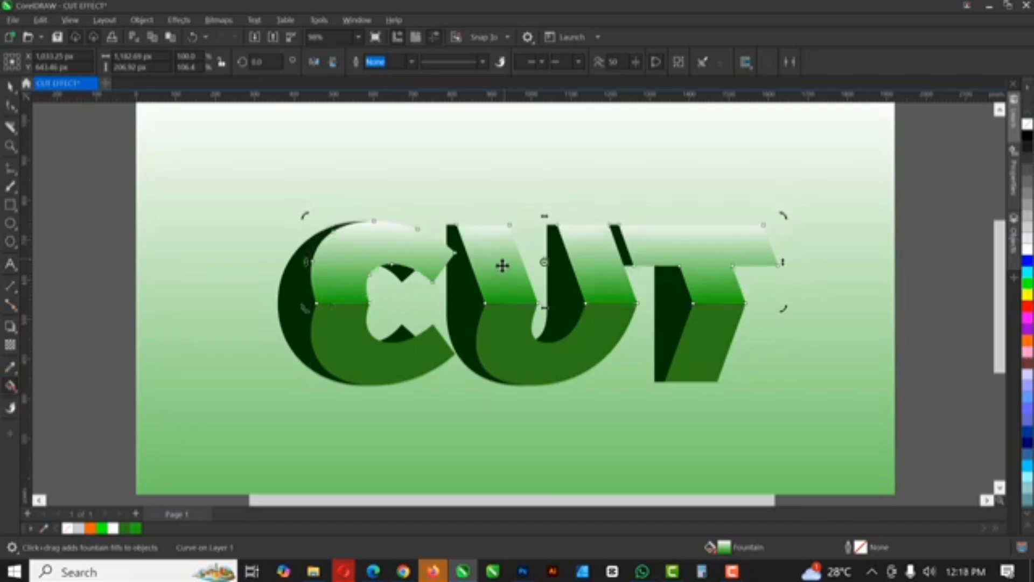
Extend the white end of the upper half's gradient slightly above the letter tops
key("g")
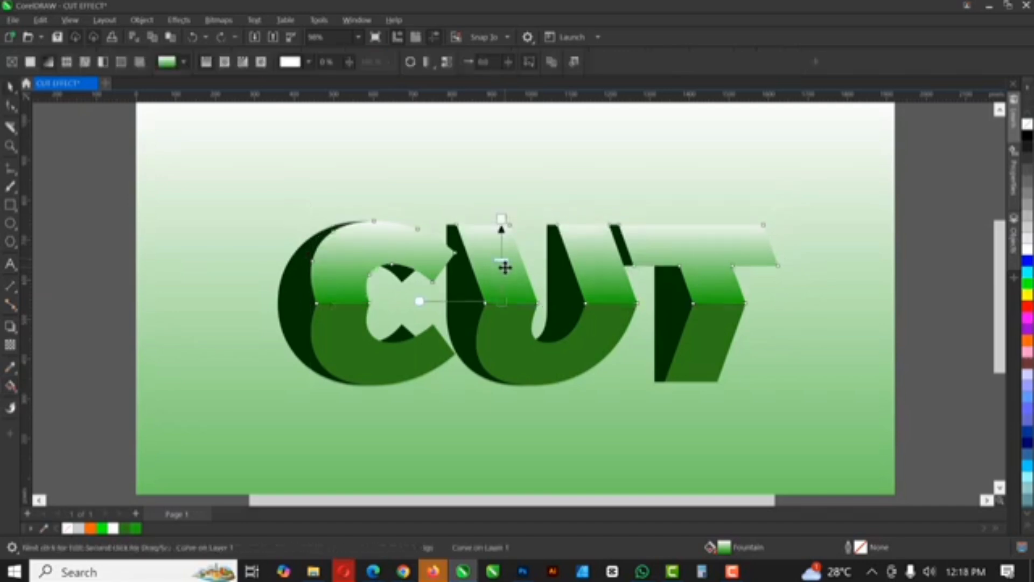
left_click_drag(499, 220, 501, 192)
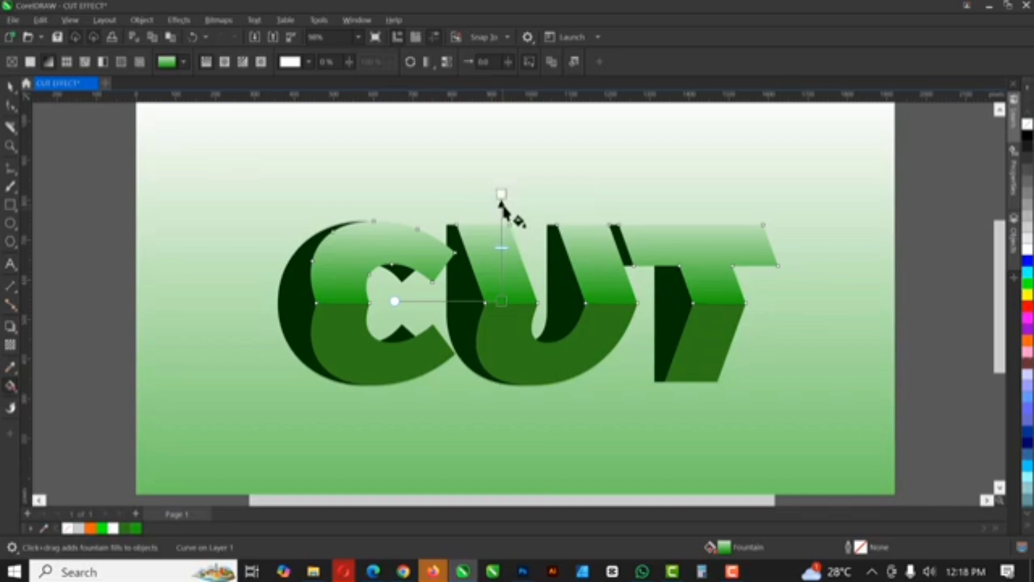
left_click_drag(501, 199, 500, 212)
key("space")
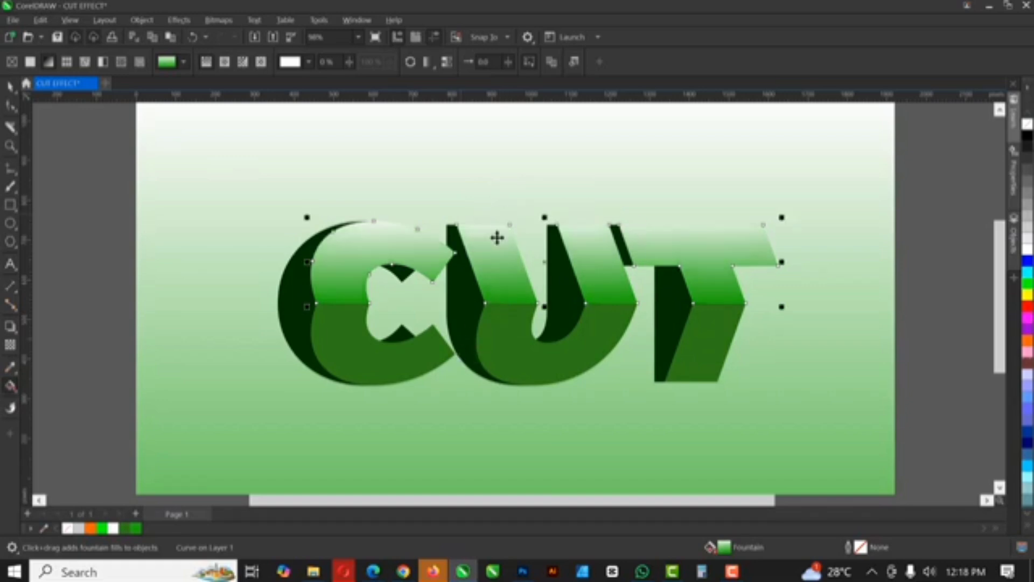
Draw a flat ellipse about 929 × 88 px below the text, with a very dark green fill and no outline
scroll(493, 230, "down", 1)
scroll(570, 159, "down", 2)
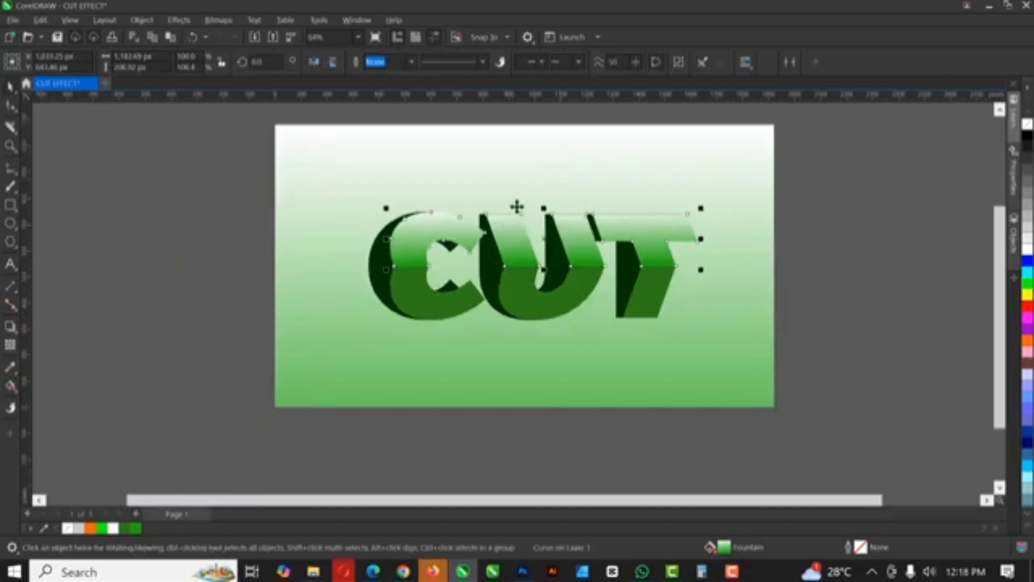
scroll(541, 209, "up", 1)
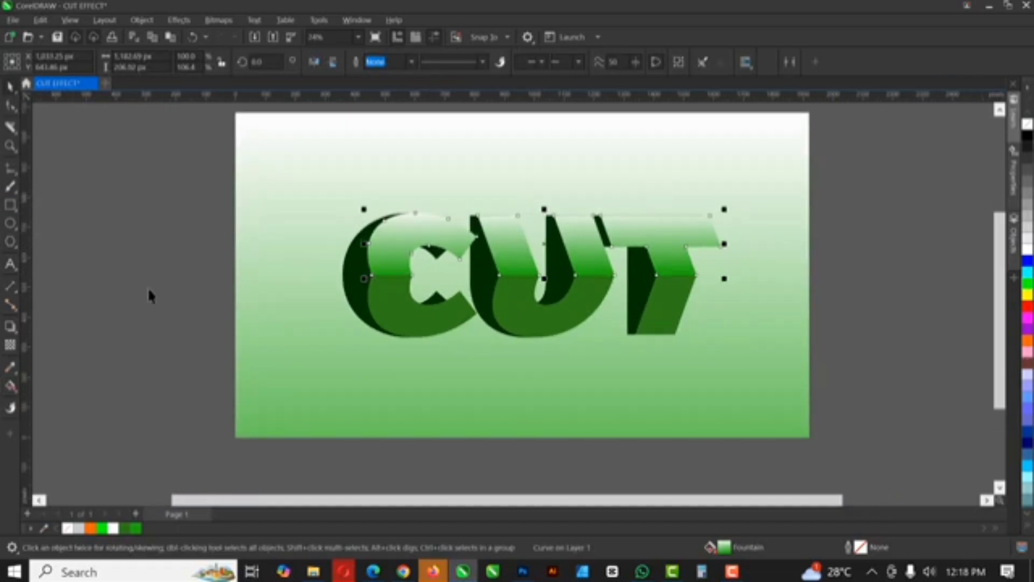
left_click(11, 225)
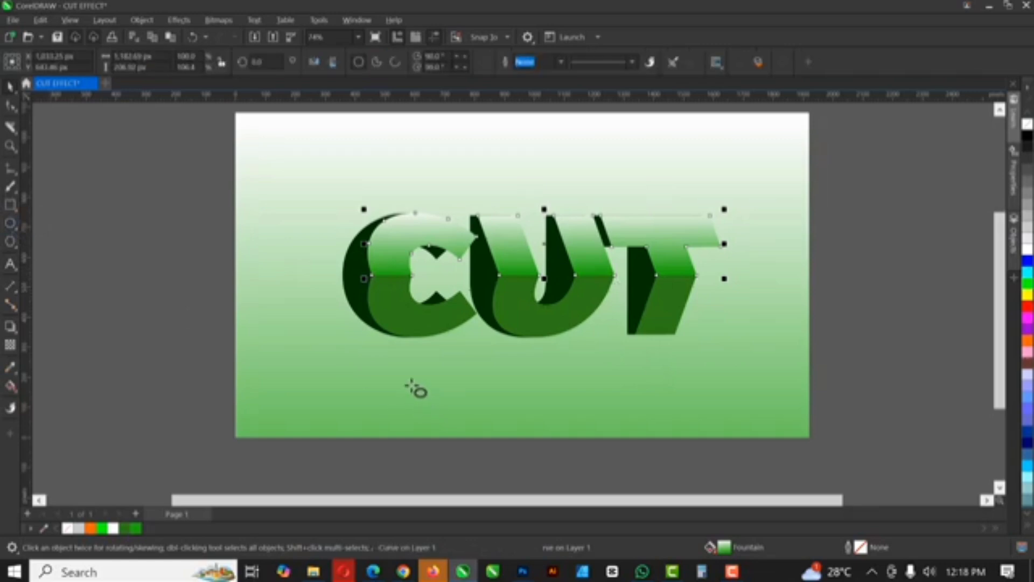
left_click_drag(404, 360, 674, 392)
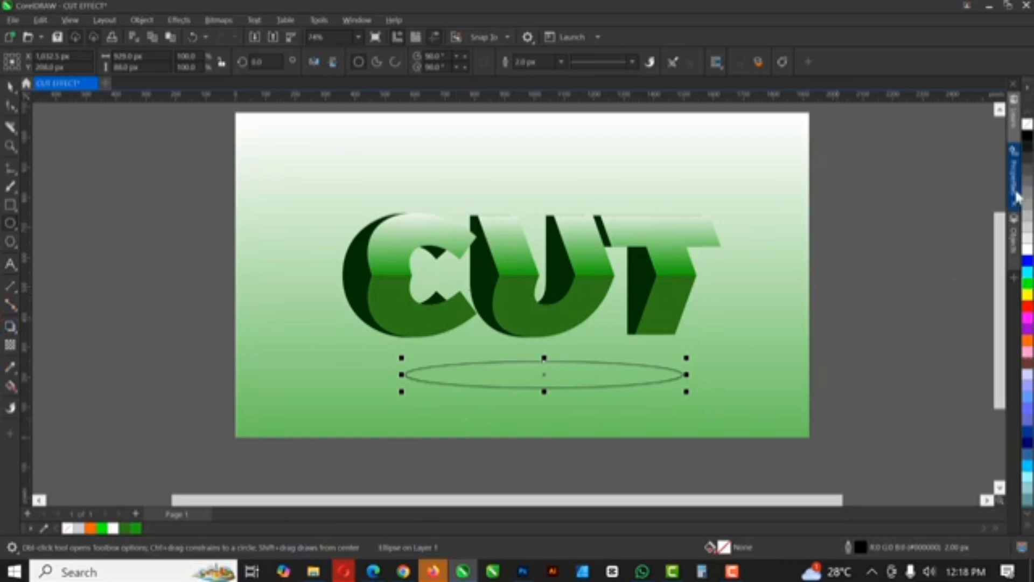
left_click(1027, 137)
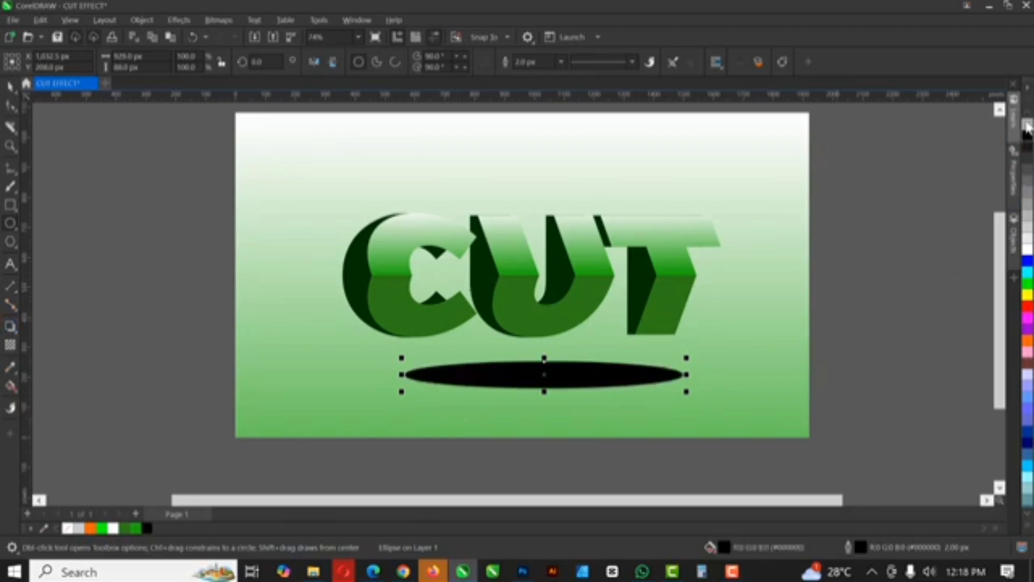
right_click(1027, 125)
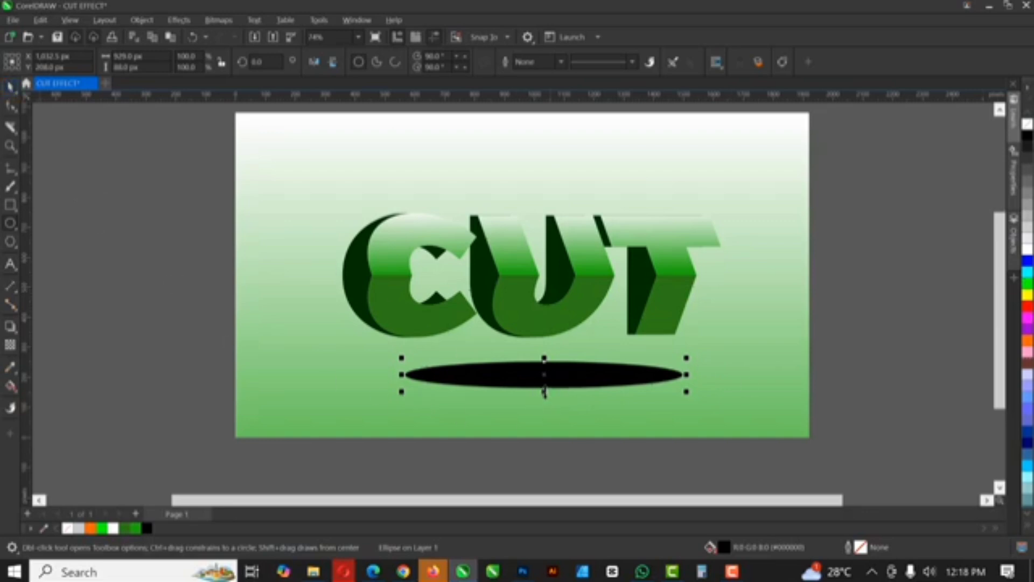
left_click(1029, 291, "ctrl")
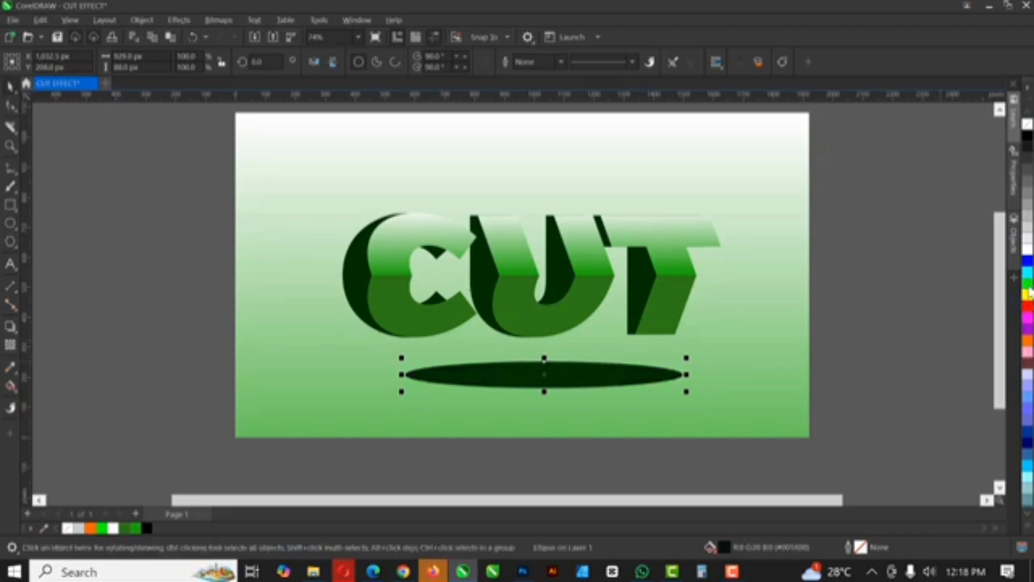
left_click(1029, 292, "ctrl")
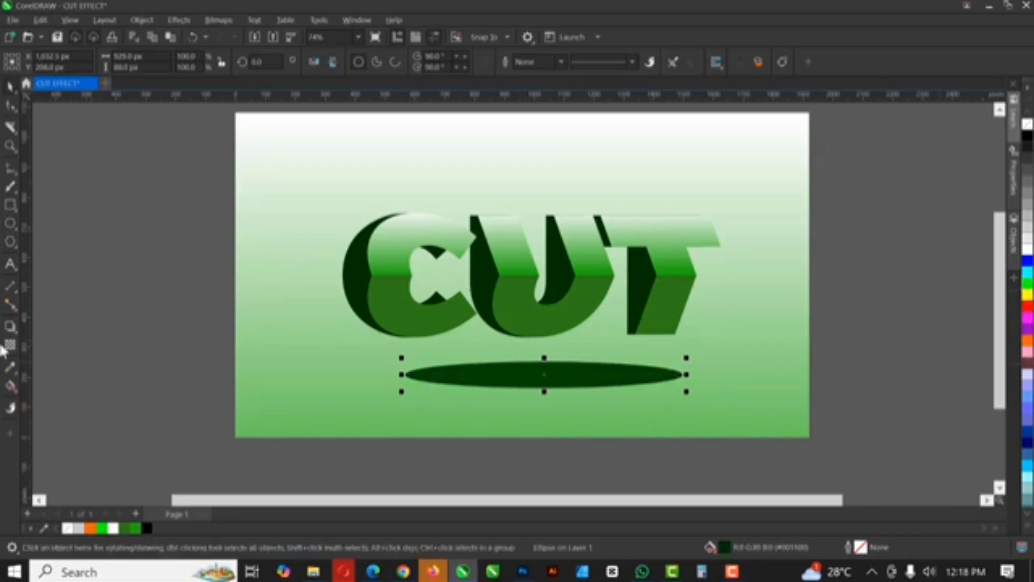
Apply an elliptical fountain transparency to the ellipse so it fades out from its center
left_click(10, 346)
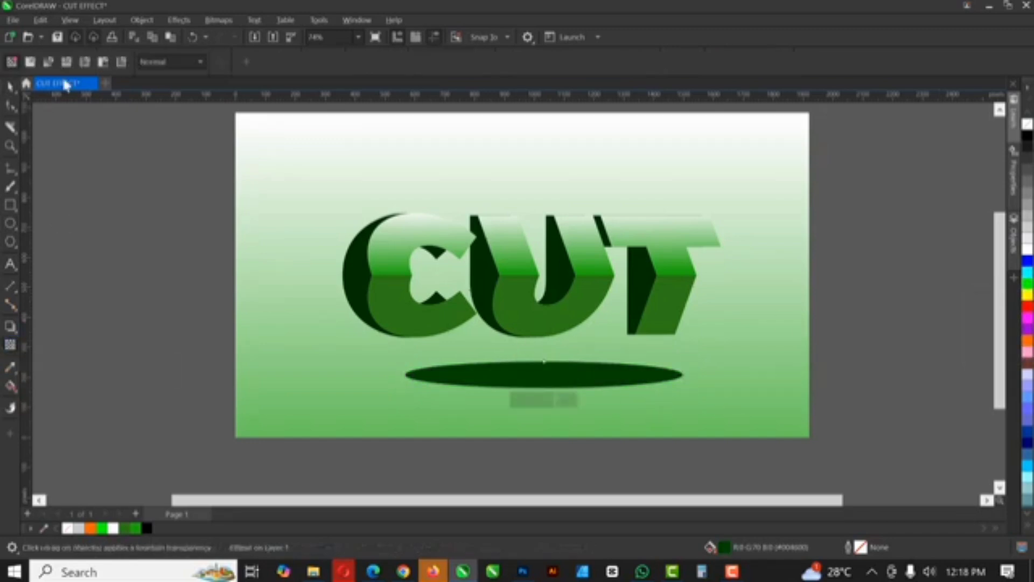
left_click(48, 65)
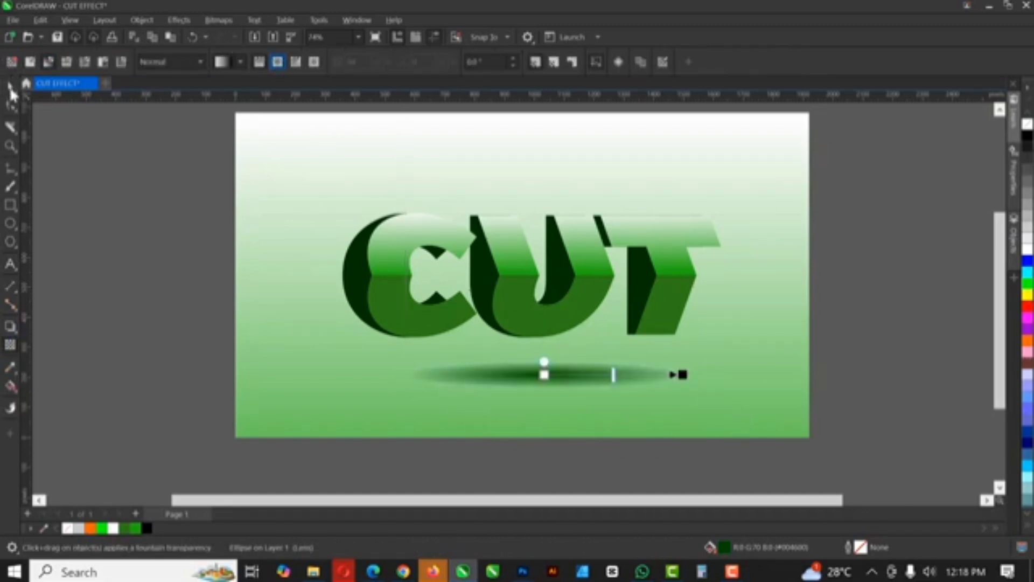
left_click(293, 67)
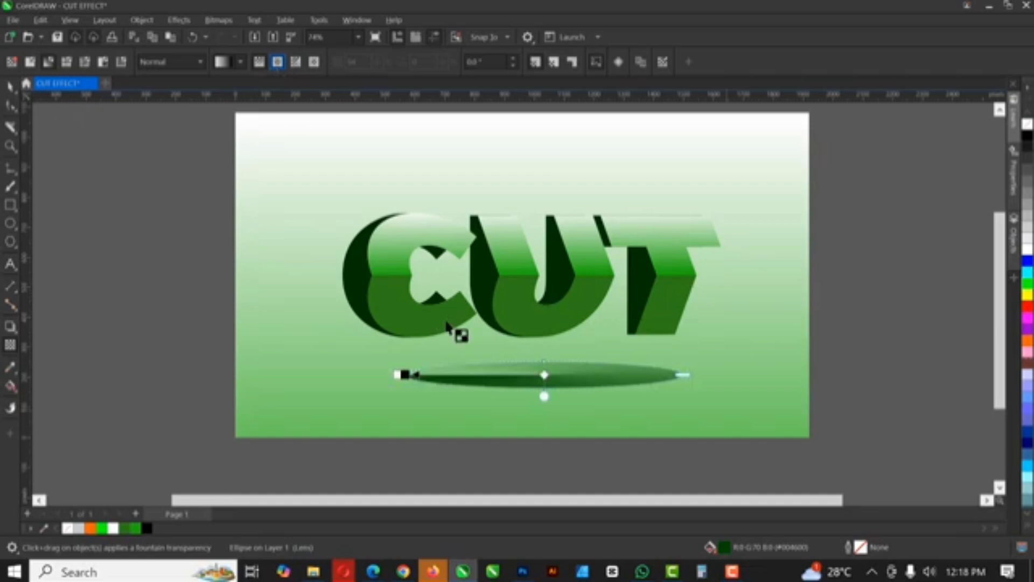
left_click(261, 61)
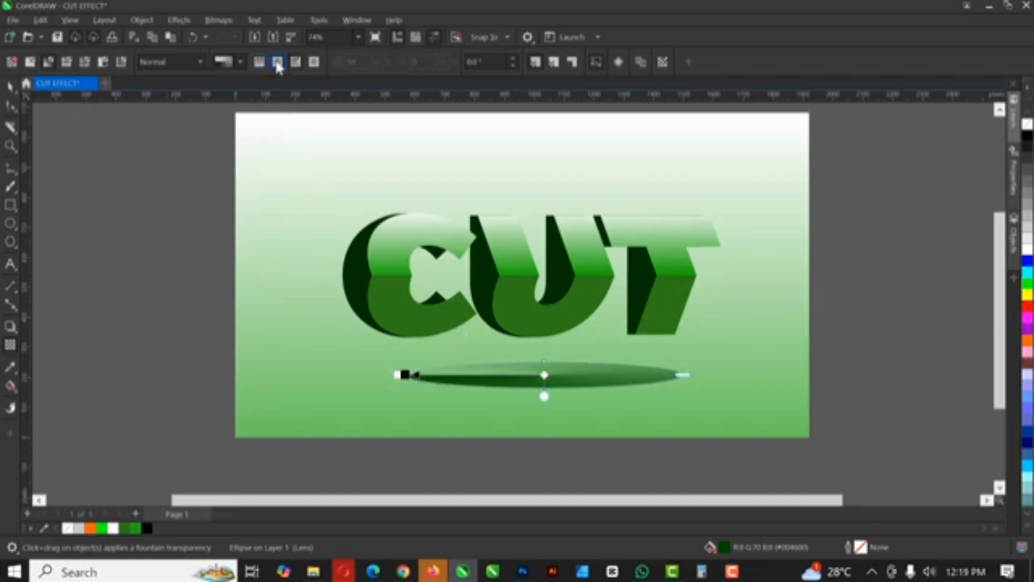
left_click(277, 63)
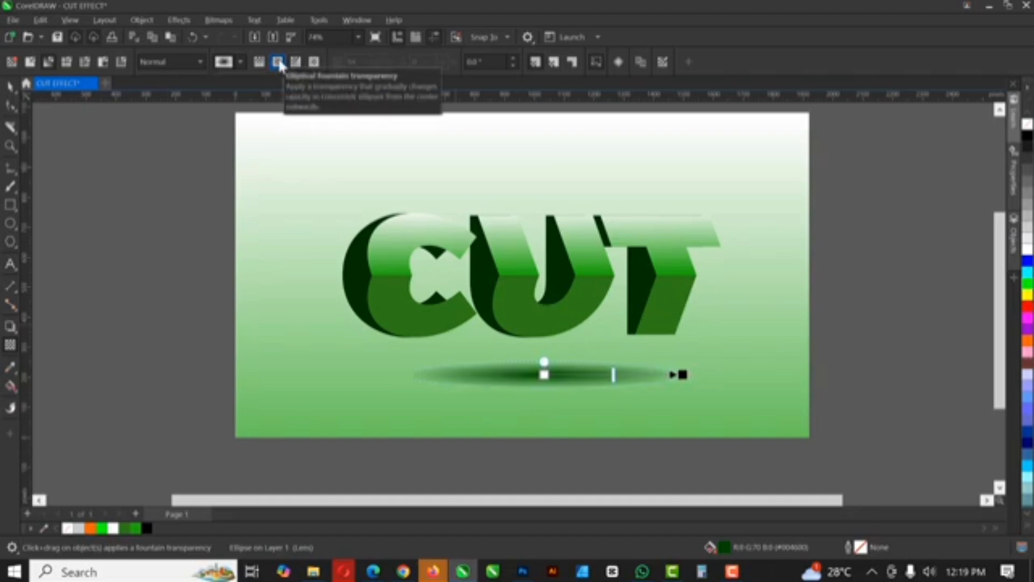
left_click(10, 87)
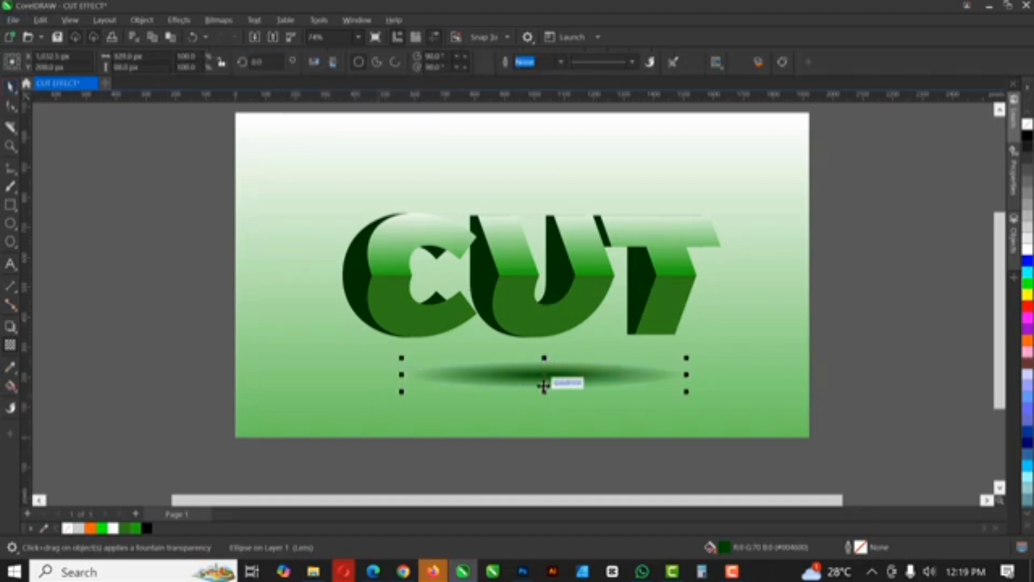
Convert the faded ellipse to an RGB Color (24-bit) bitmap with anti-aliasing and a transparent background
left_click(213, 21)
left_click(238, 36)
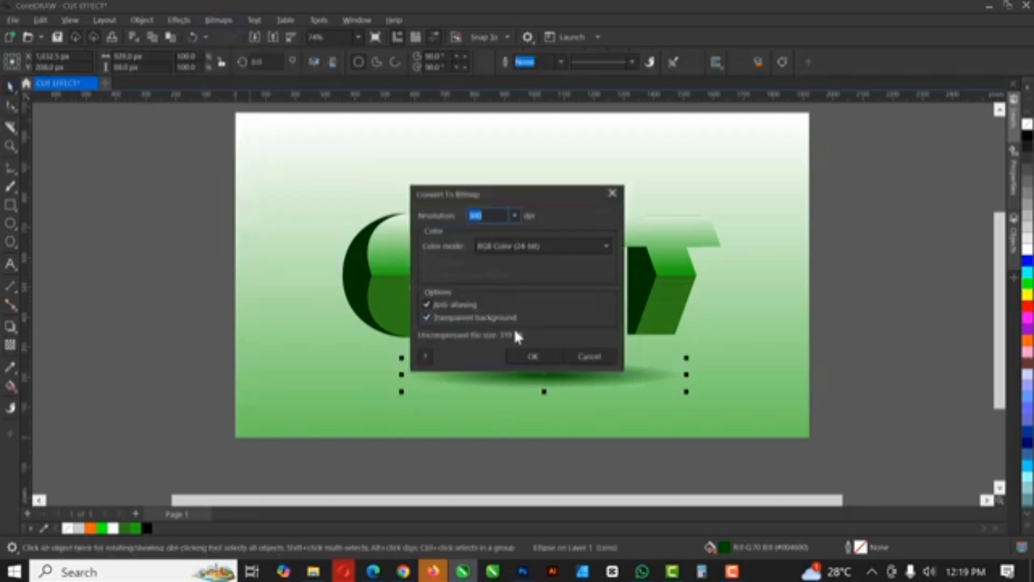
left_click(547, 358)
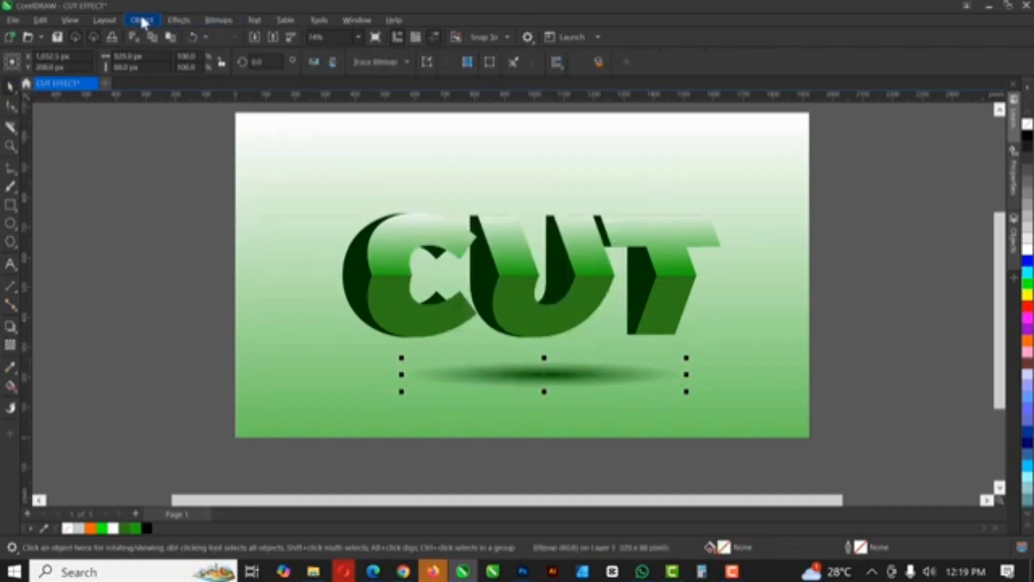
Add a Gaussian Blur to the ellipse bitmap and increase its radius for a softer shadow below the text
left_click(180, 20)
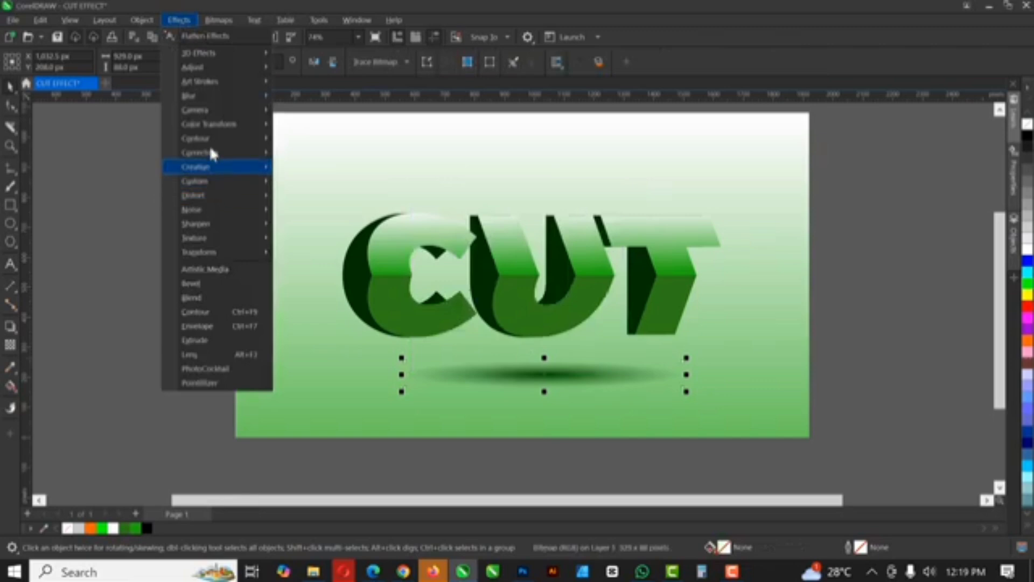
mouse_move(214, 95)
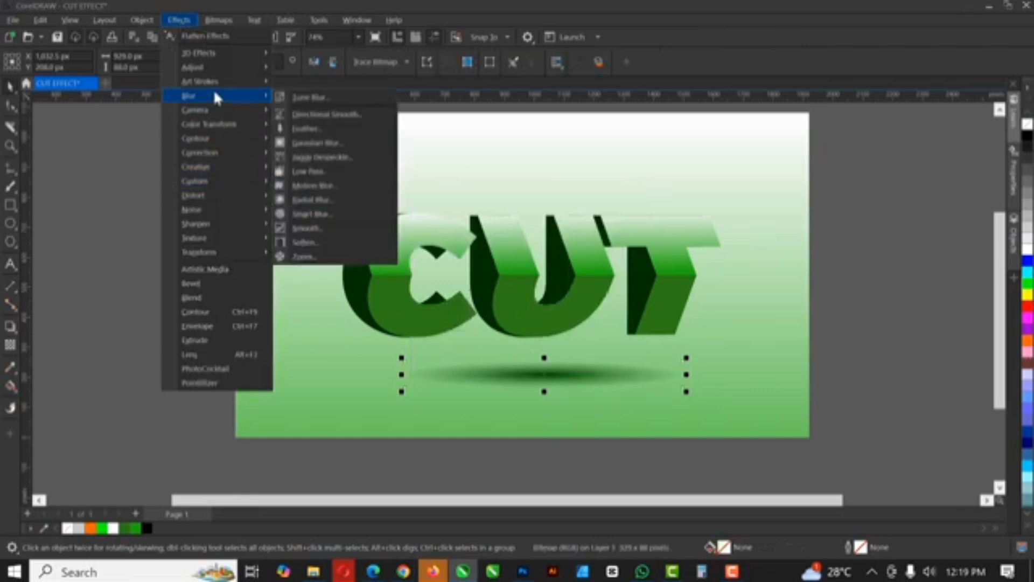
left_click(318, 142)
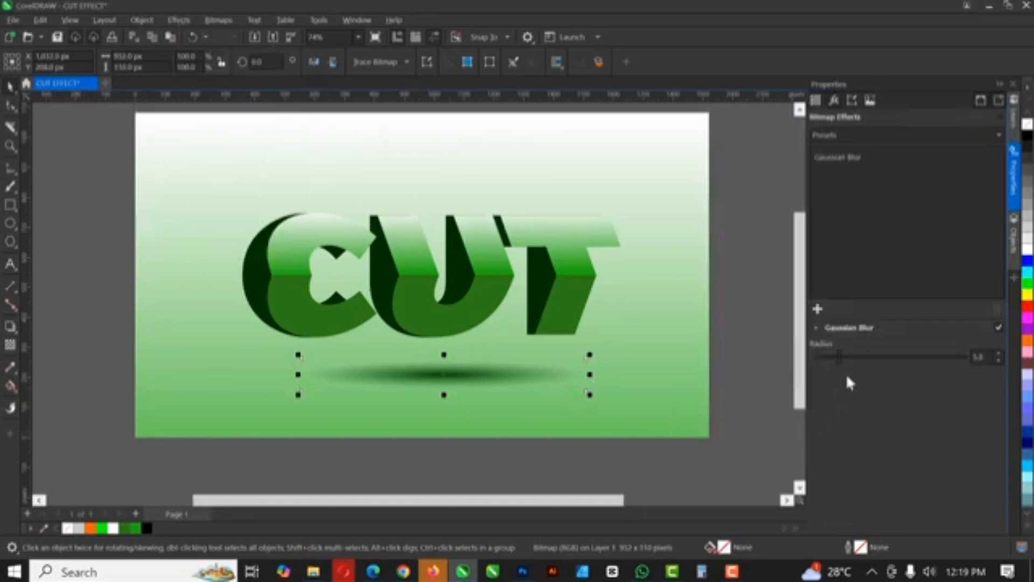
left_click_drag(853, 354, 872, 354)
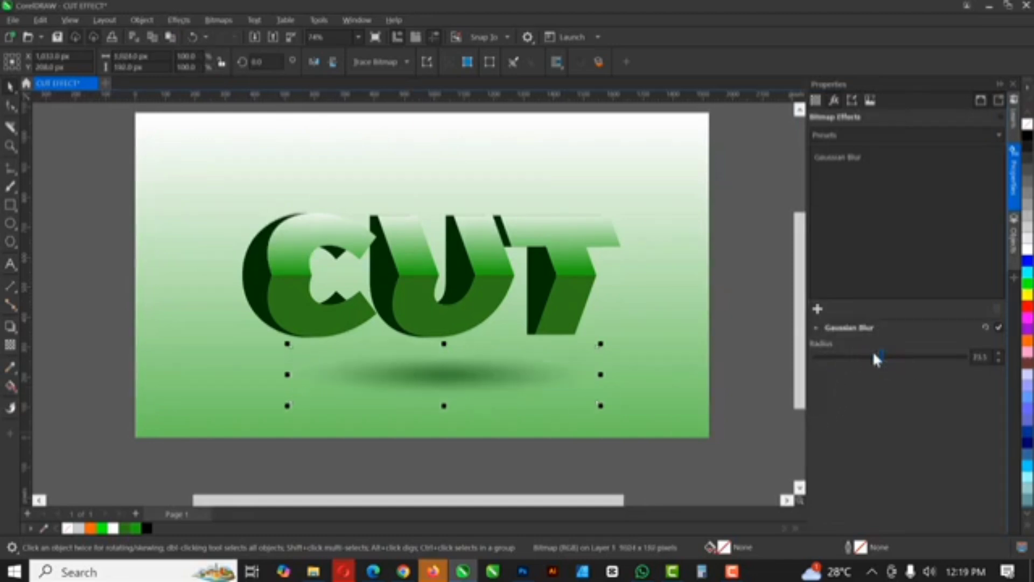
left_click(762, 265)
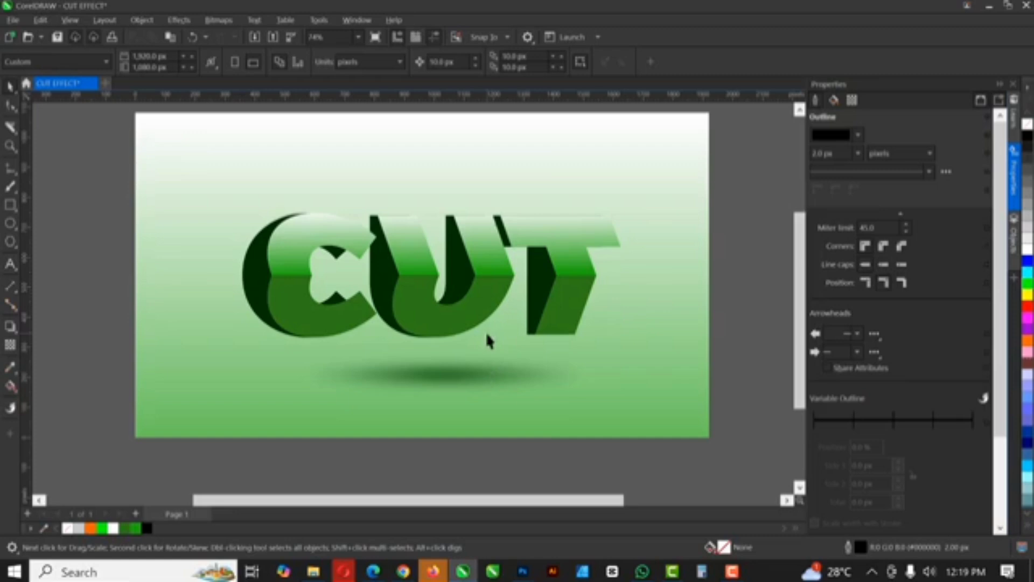
Add the caption "CUT TEXT EFFECT IN CORELDRAW" above the CUT lettering and scale it down to about 9.47 pt
scroll(487, 337, "up", 1)
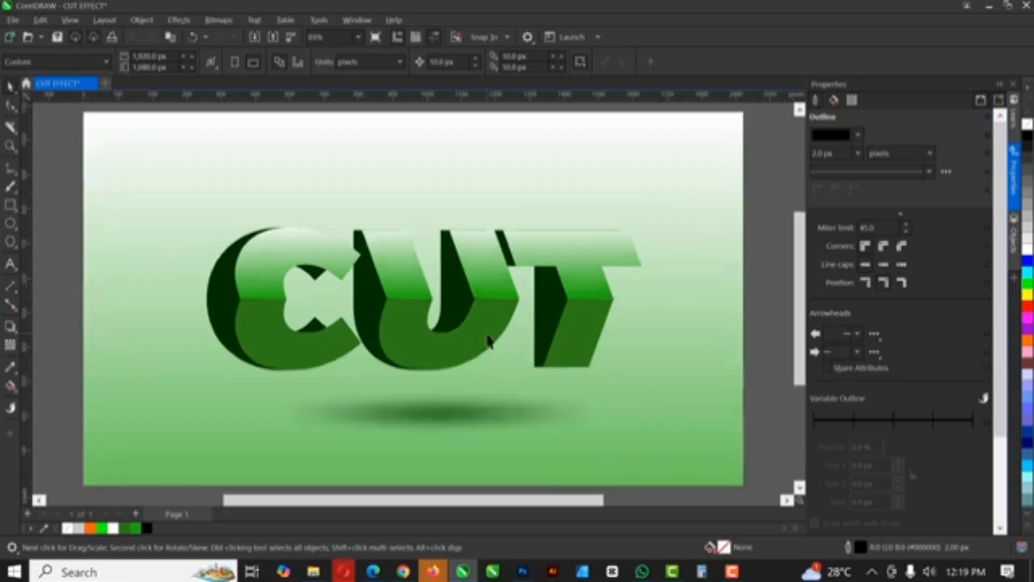
left_click(999, 85)
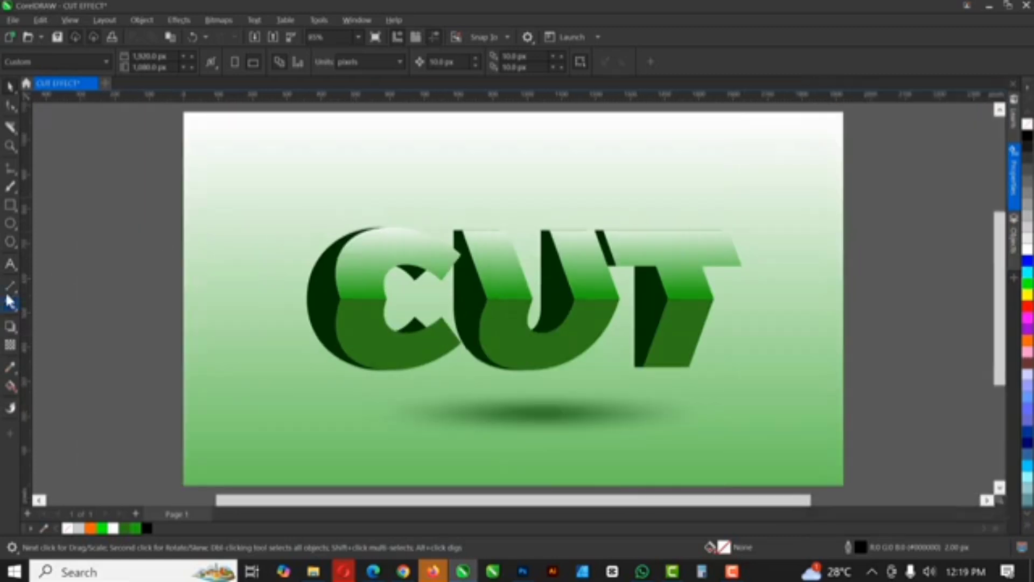
left_click(10, 265)
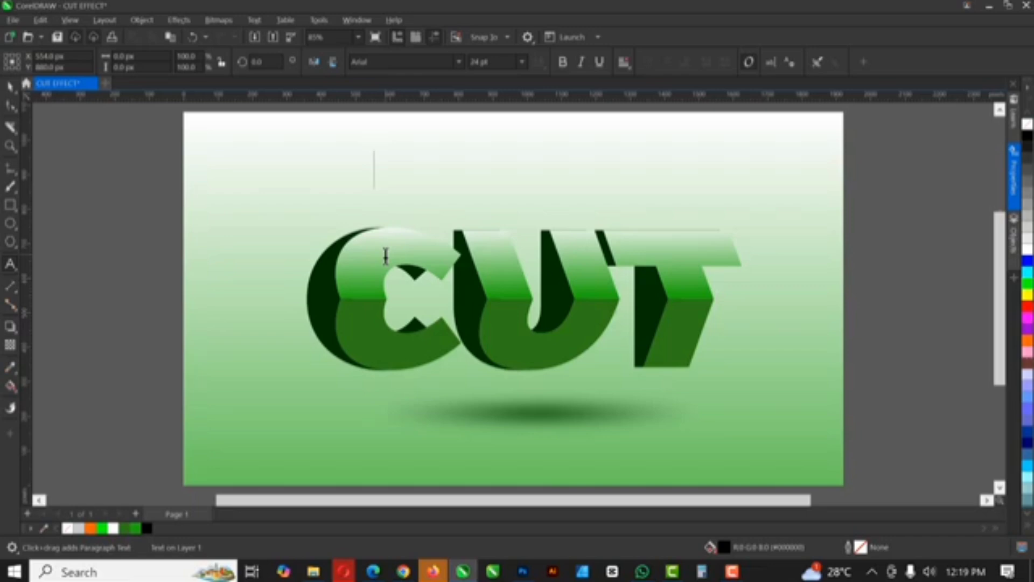
type("CU")
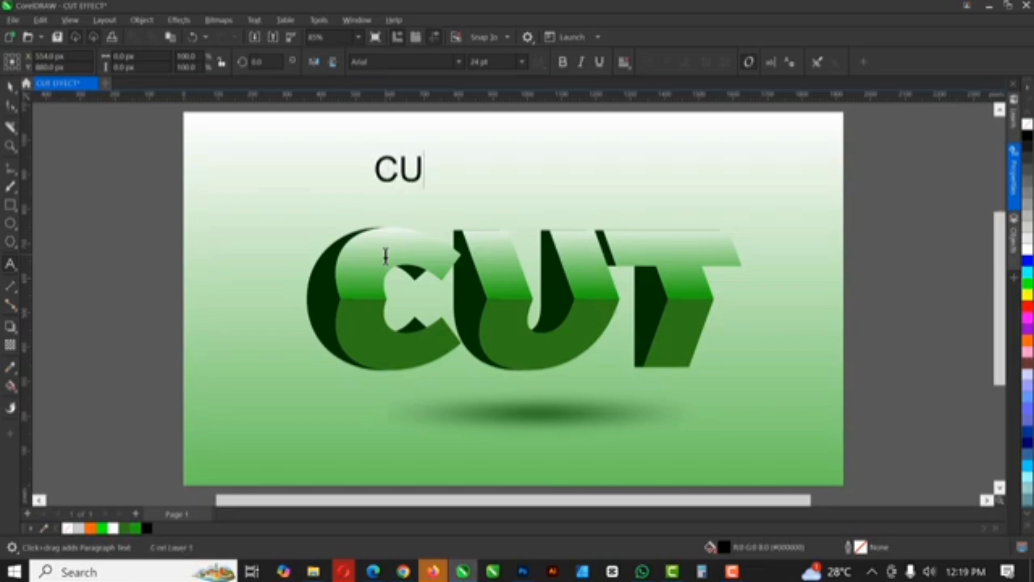
type("T TEXT")
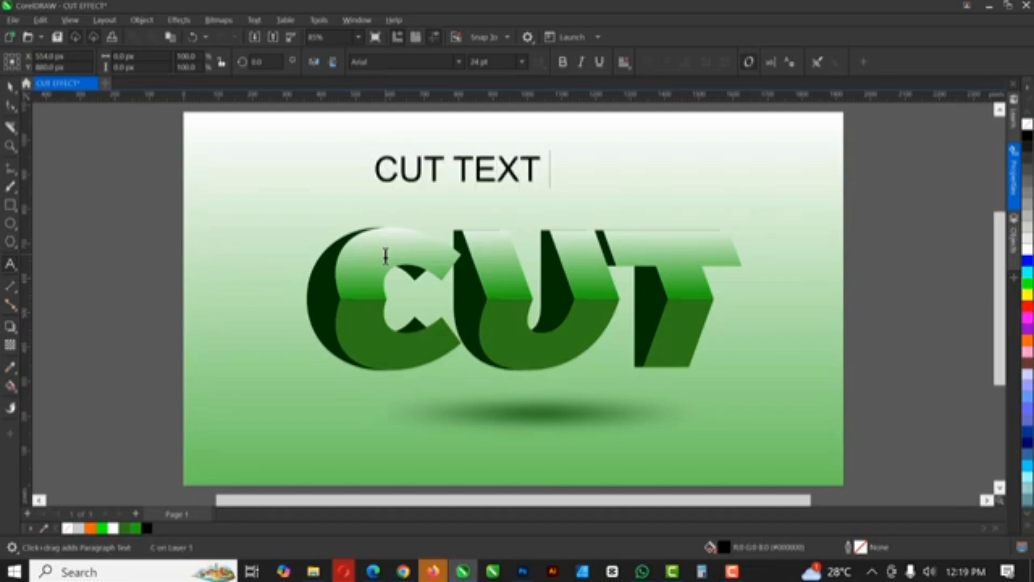
type(" EFFECT")
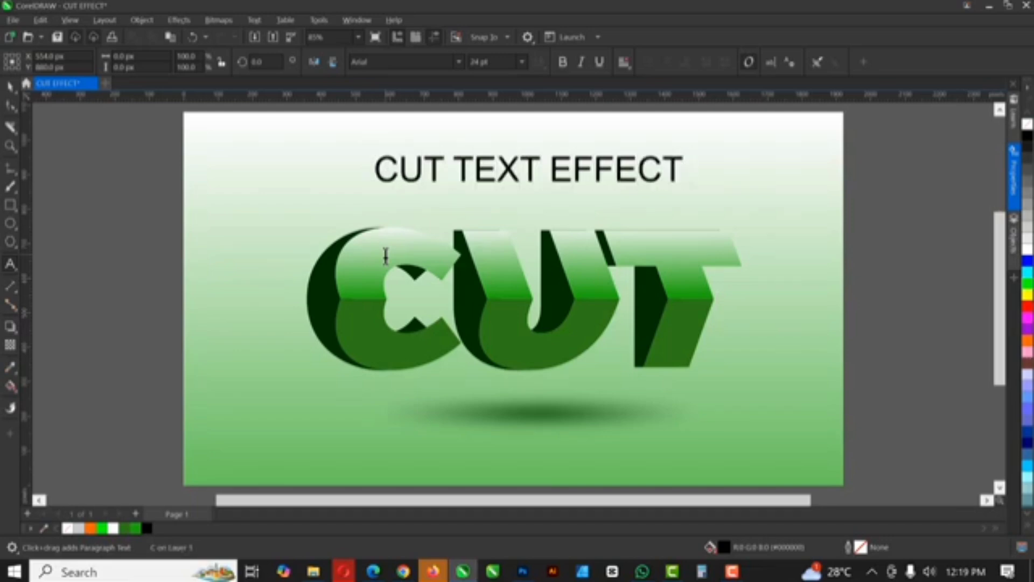
type(" IN CORELDRAW")
key("ctrl+space")
left_click_drag(961, 155, 623, 170)
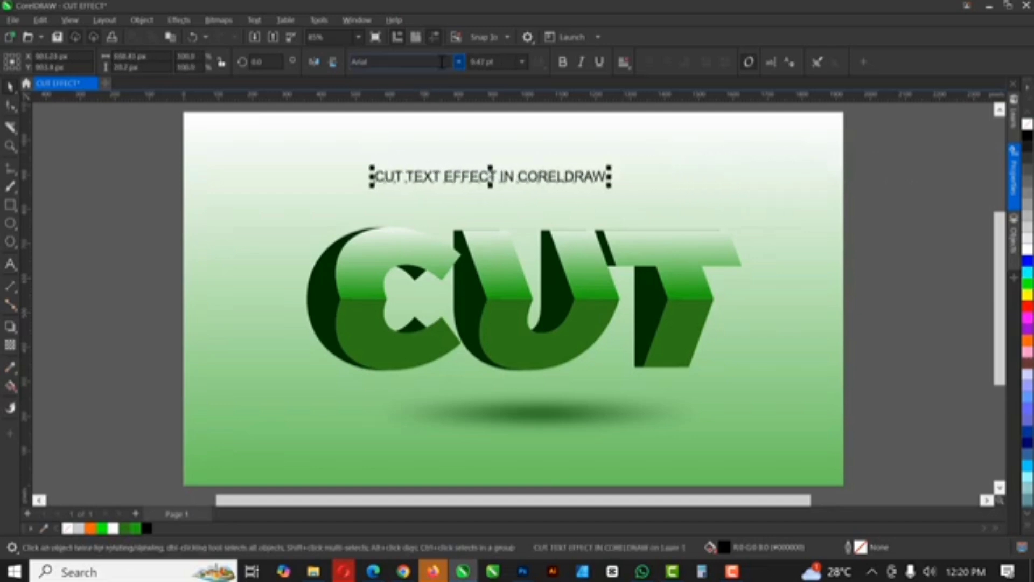
Set the caption in bold Montserrat and place it just above the CUT lettering, roughly centered
left_click(459, 63)
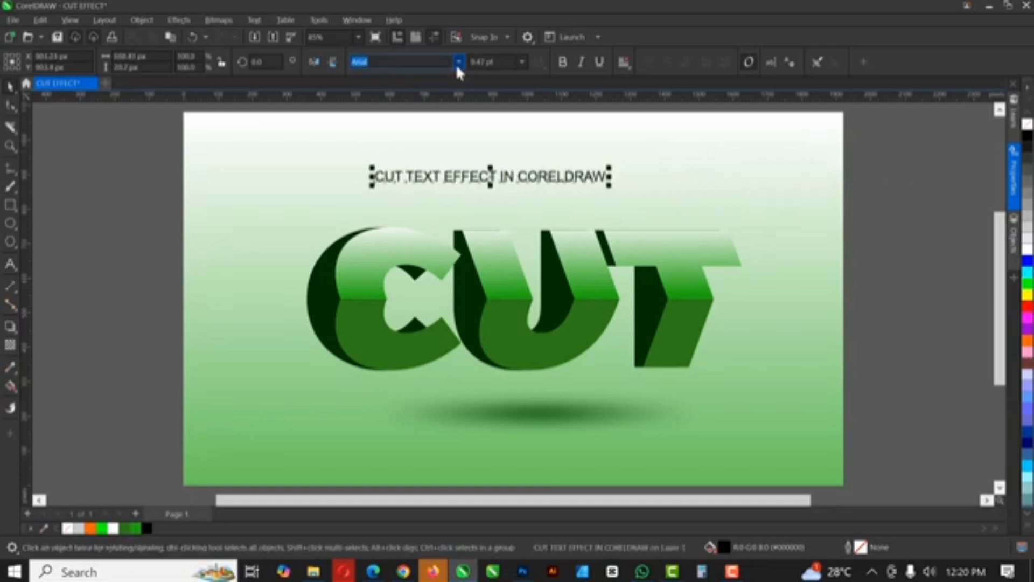
left_click(567, 202)
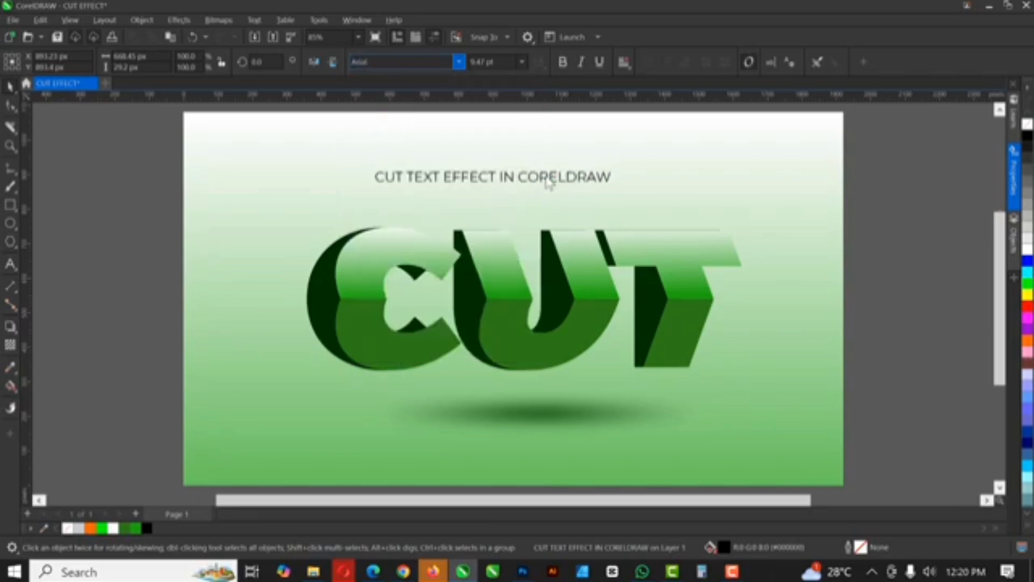
left_click(552, 174)
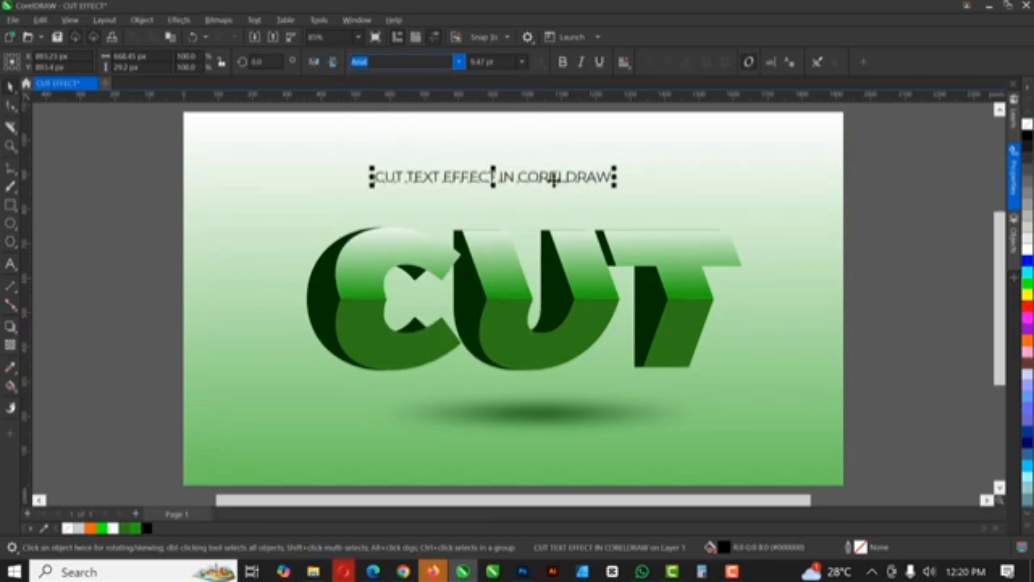
left_click(592, 192)
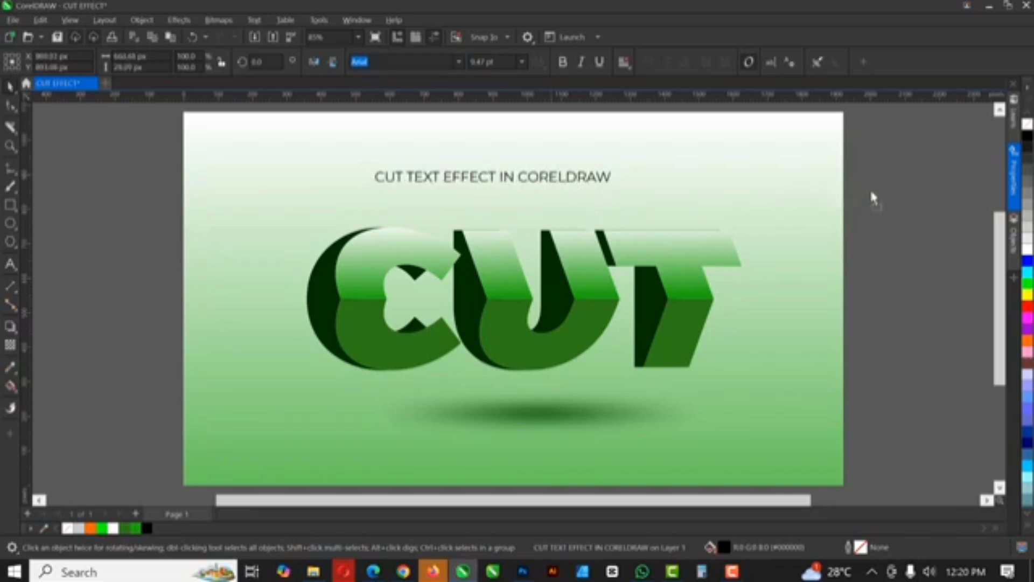
key("ctrl+z")
key("ctrl+z")
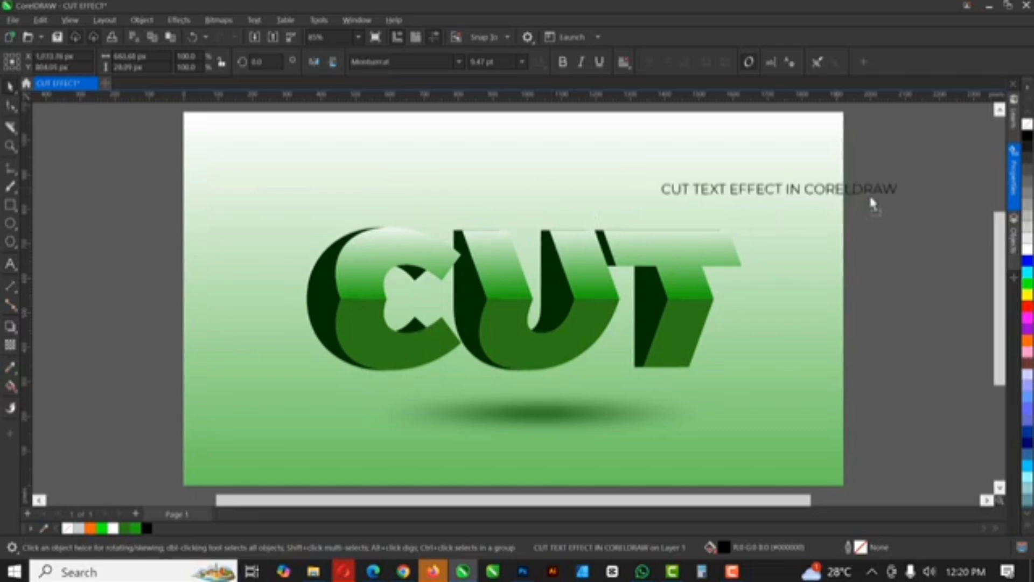
left_click(562, 62)
left_click_drag(573, 205, 543, 204)
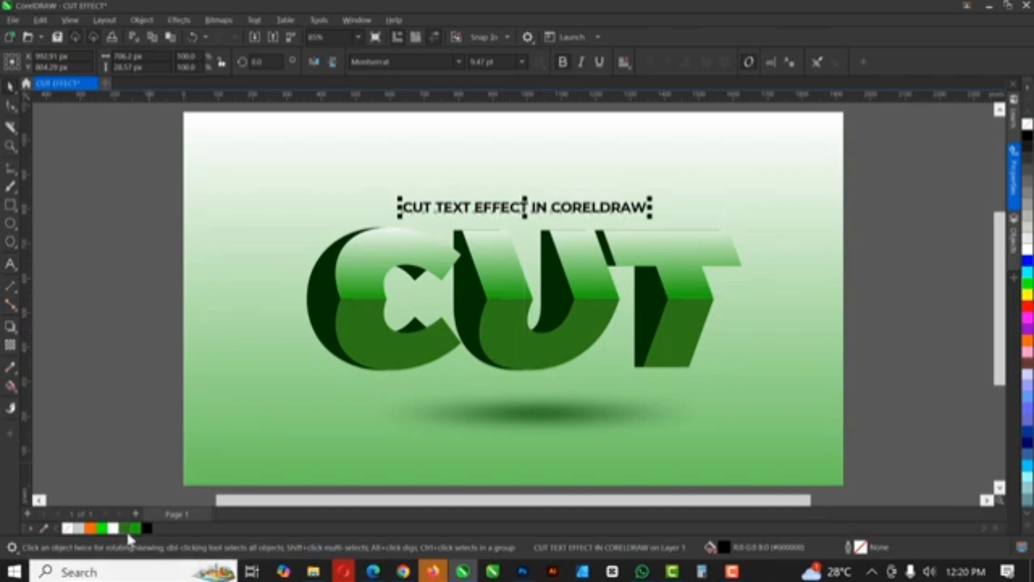
Fill the caption with the lettering's green from the document colors and darken it with black
left_click(127, 528)
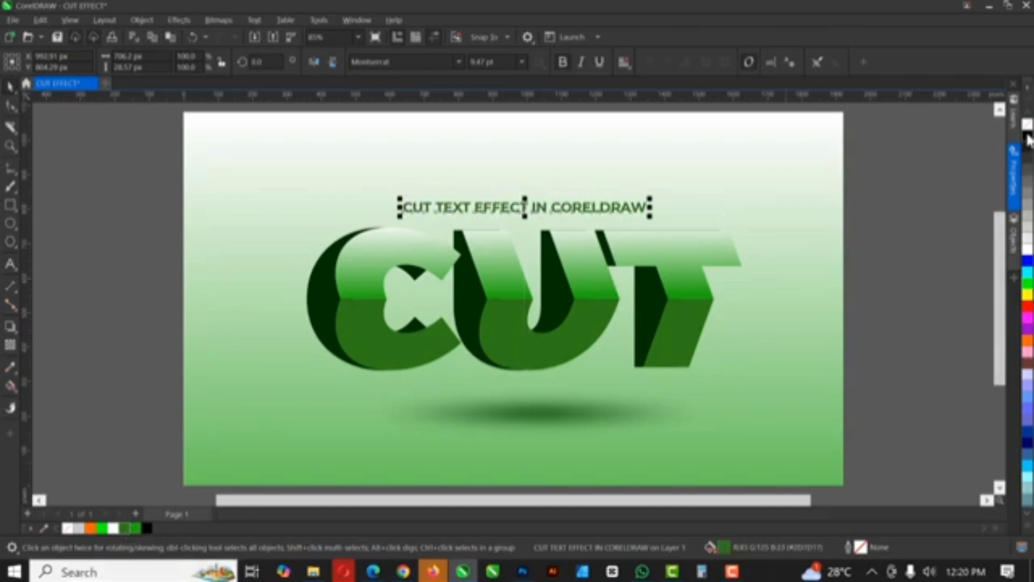
left_click(912, 237)
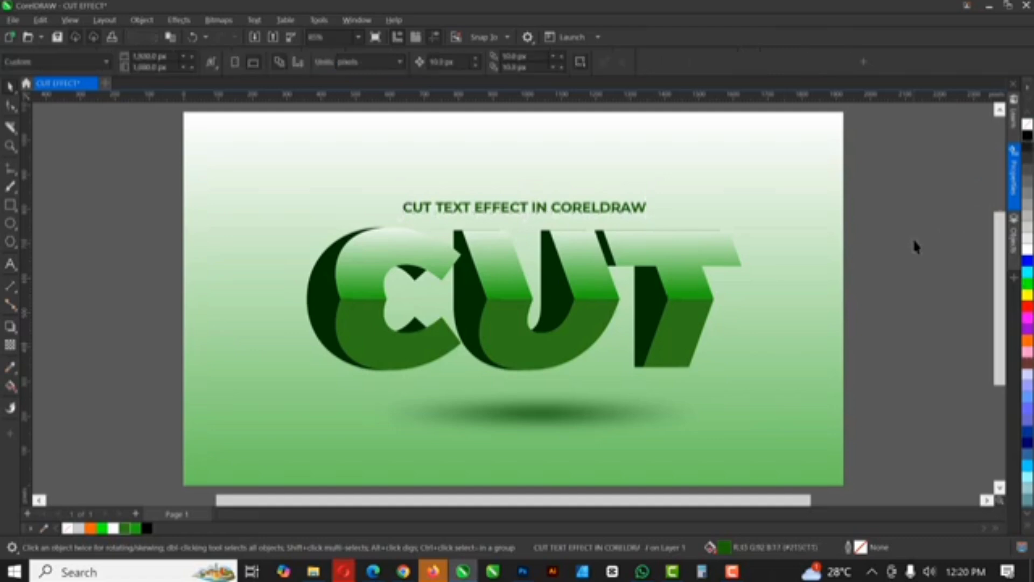
left_click(488, 213)
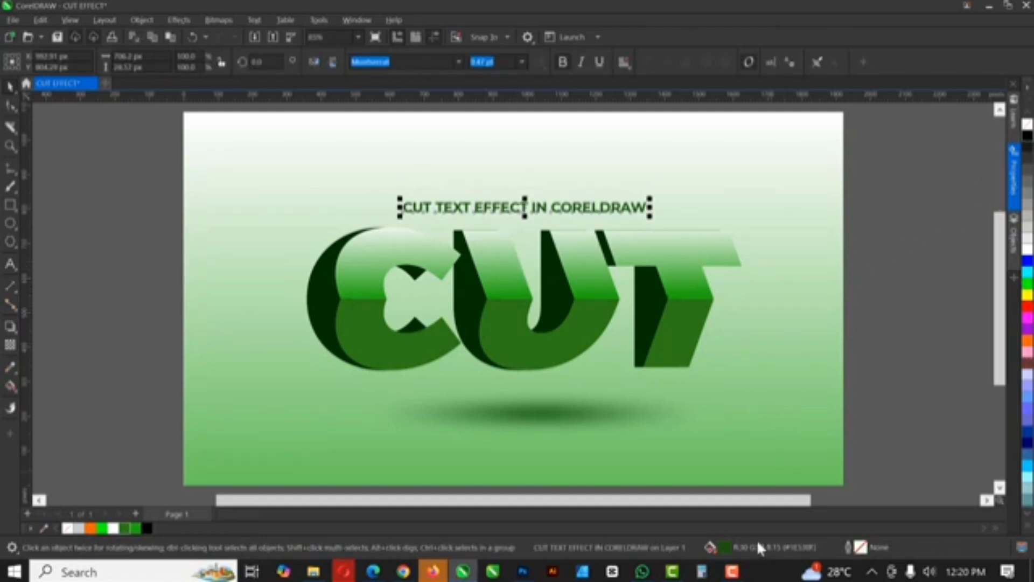
Change the green end of the fountain fill on the letters' upper halves to orange
left_click(495, 278)
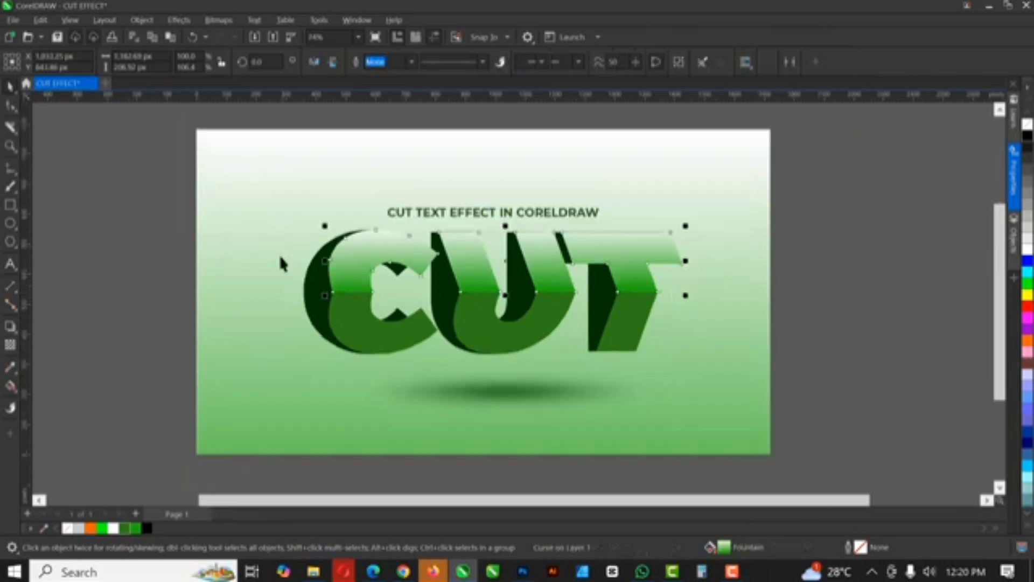
scroll(377, 254, "right", 1)
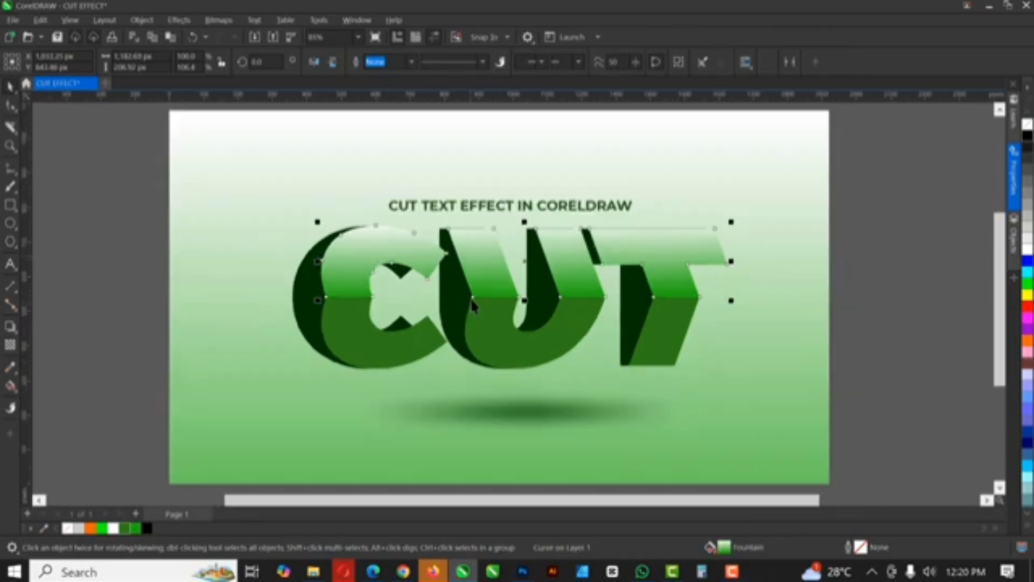
key("g")
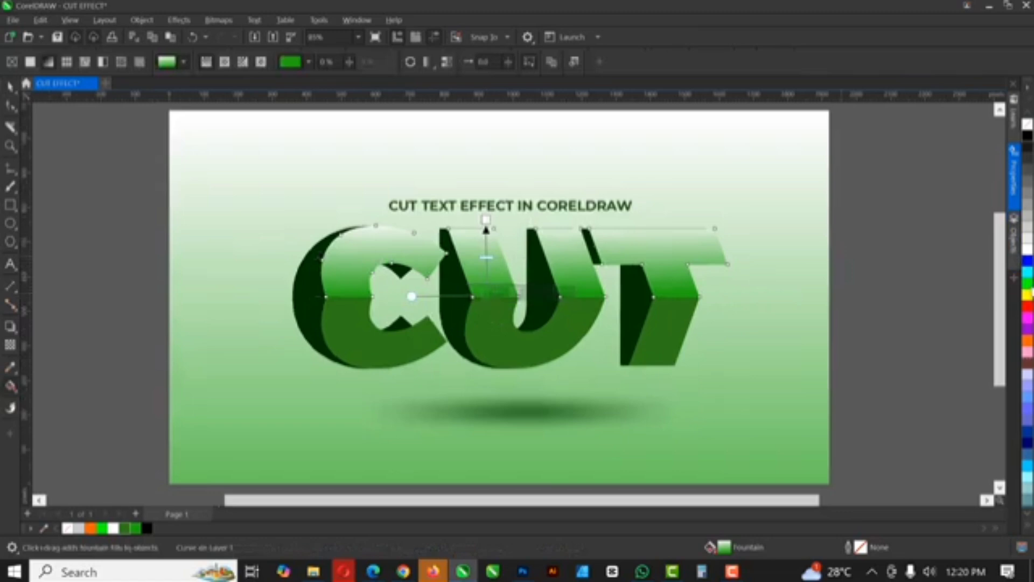
left_click(1027, 341)
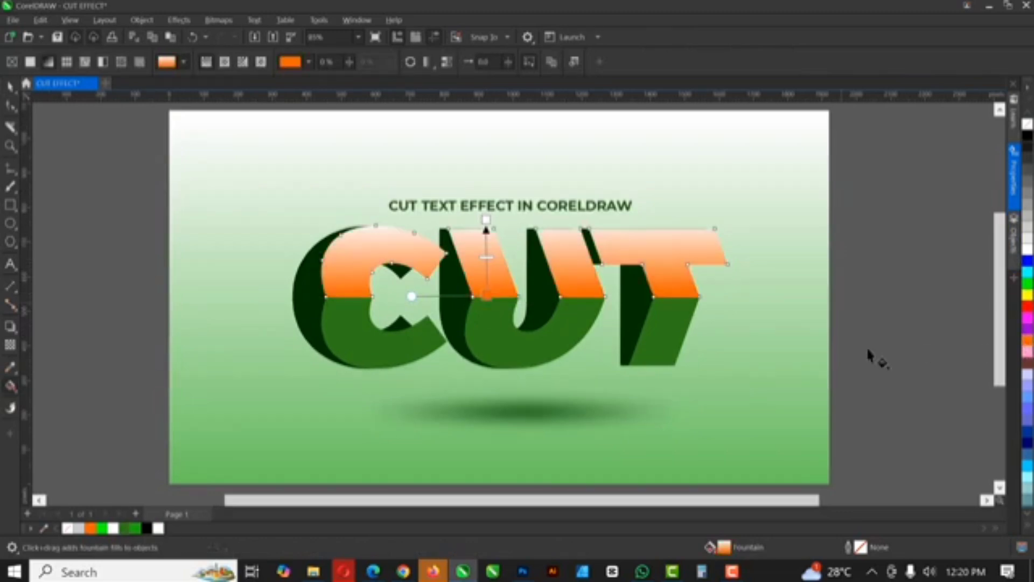
Fill the letters' lower halves with orange and darken it by mixing in black
left_click(481, 330)
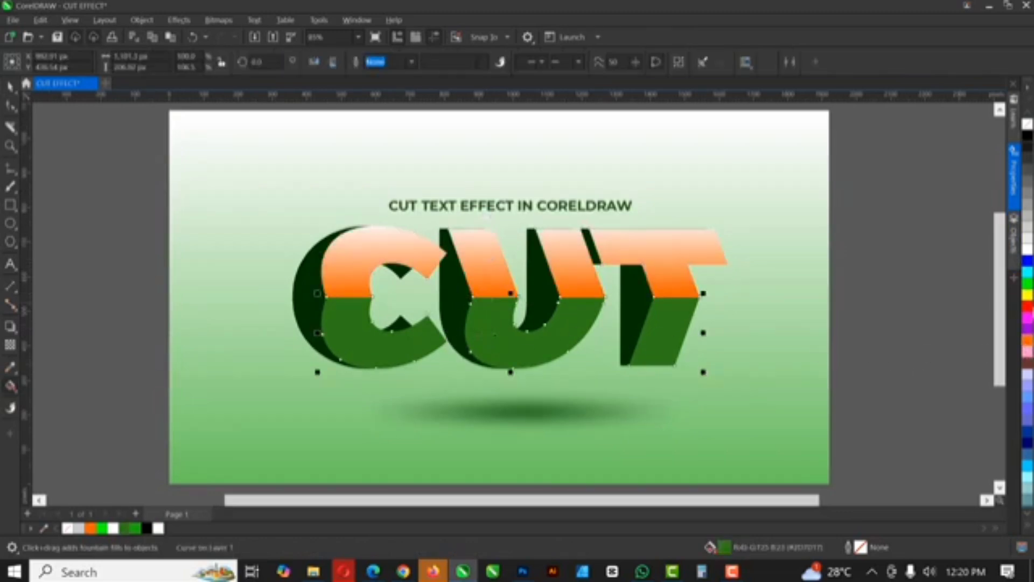
left_click(1027, 340)
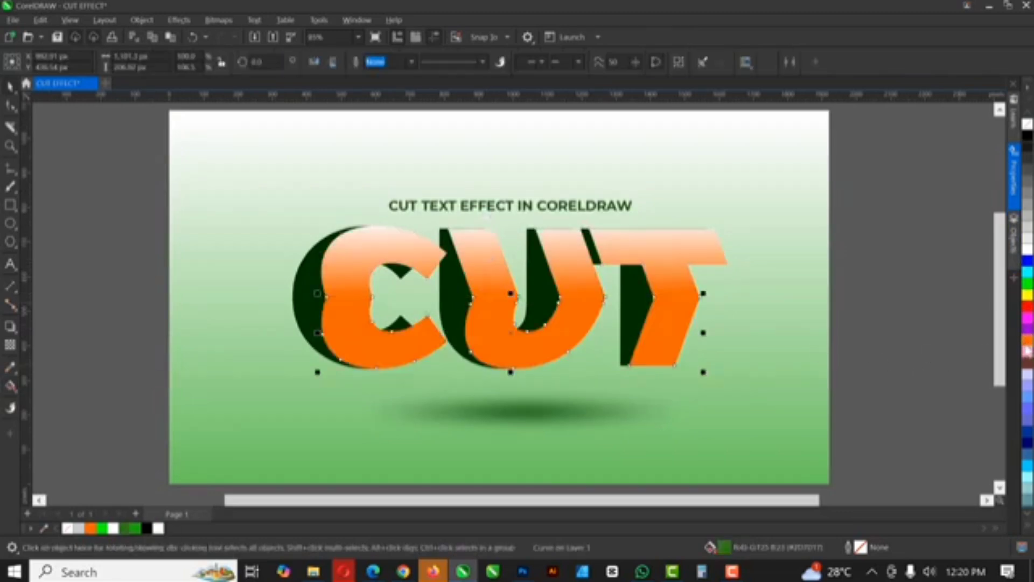
left_click(1027, 137, "ctrl")
left_click(1028, 137, "ctrl")
left_click(1027, 137, "ctrl")
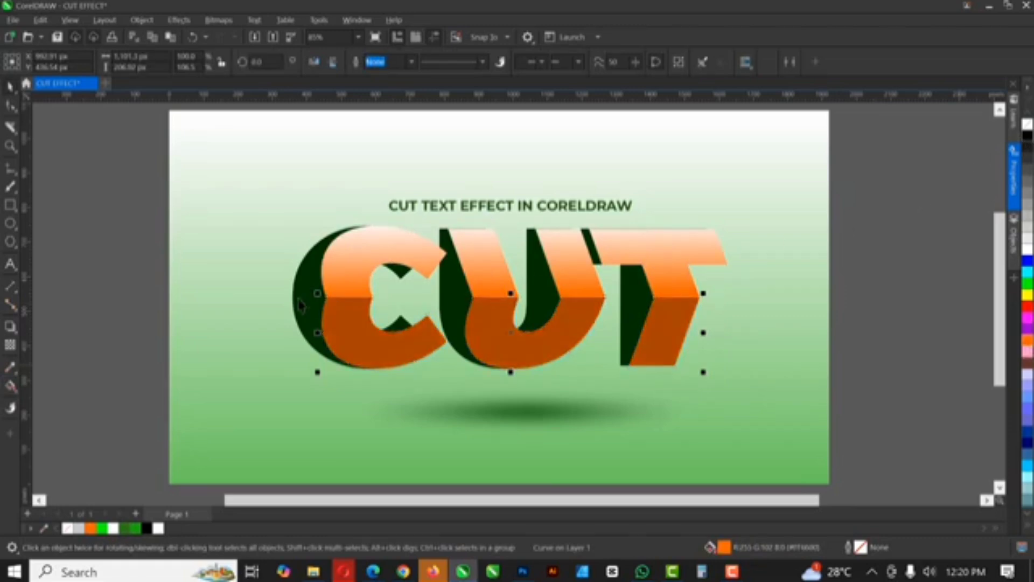
Recolor the CUT text behind the halves dark brown by filling it with black and mixing in orange
left_click(309, 270)
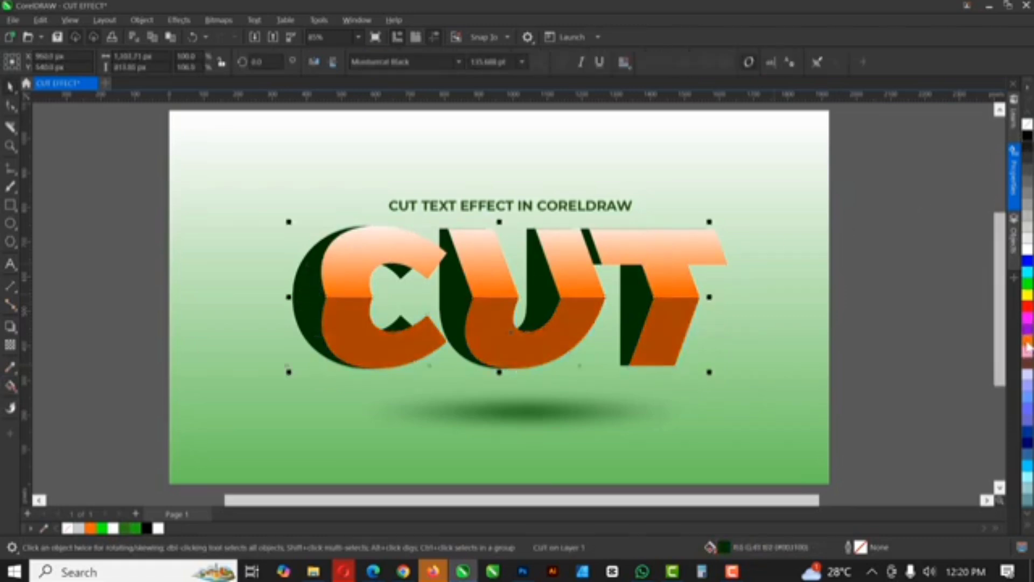
left_click(1028, 345, "ctrl")
left_click(1027, 345, "ctrl")
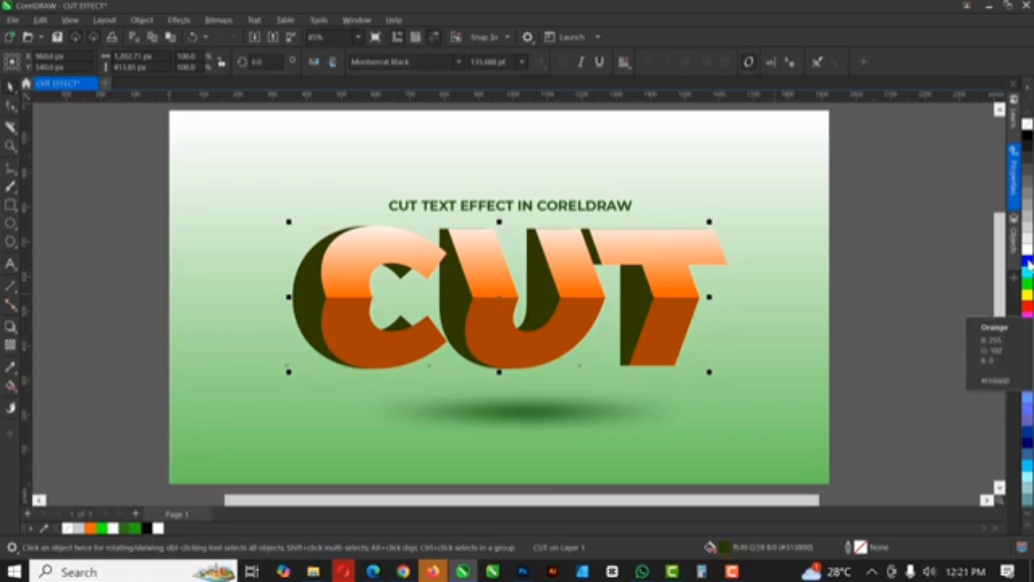
left_click(1029, 137)
left_click(1024, 345, "ctrl")
left_click(1023, 345, "ctrl")
left_click(1024, 345, "ctrl")
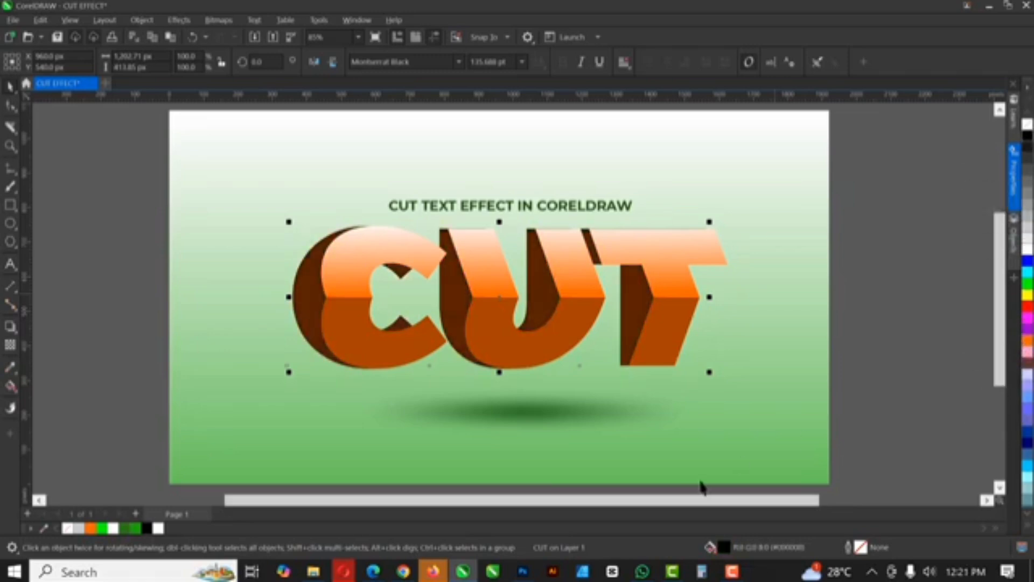
Change the green end of the background rectangle's fountain fill to a brownish orange
left_click(717, 449)
key("g")
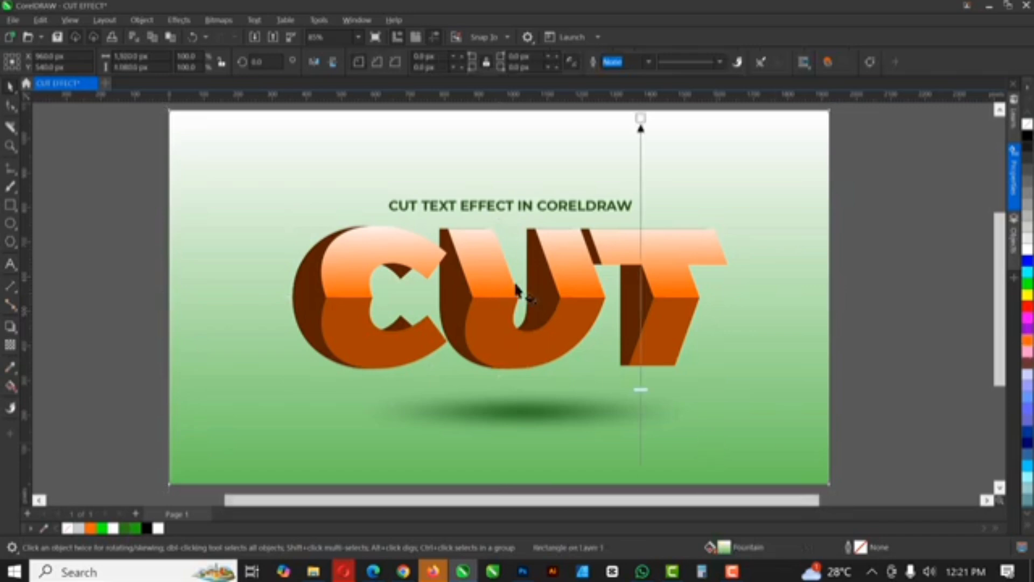
scroll(492, 254, "down", 2)
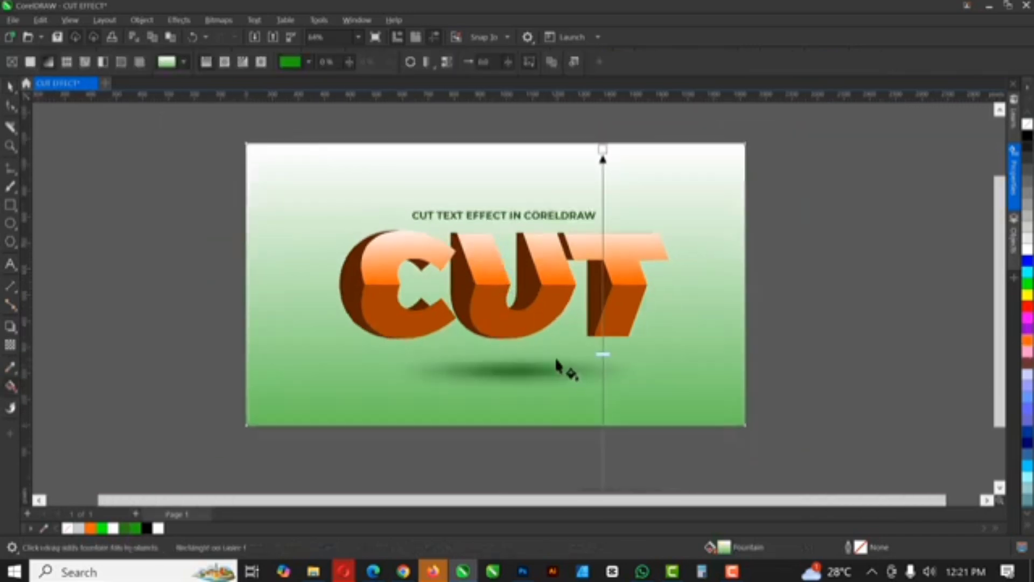
scroll(560, 372, "down", 2)
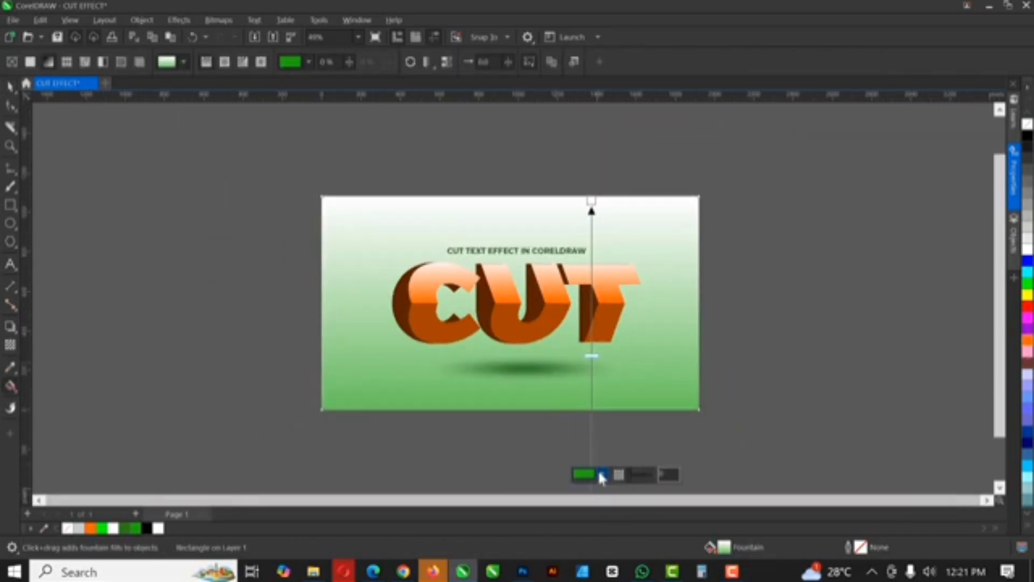
left_click(604, 476)
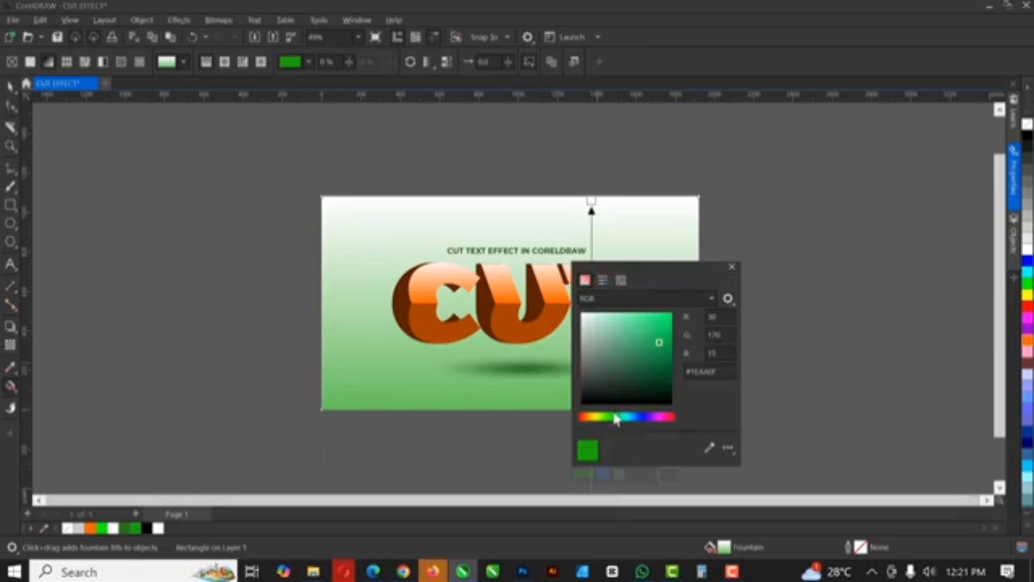
left_click_drag(616, 418, 586, 418)
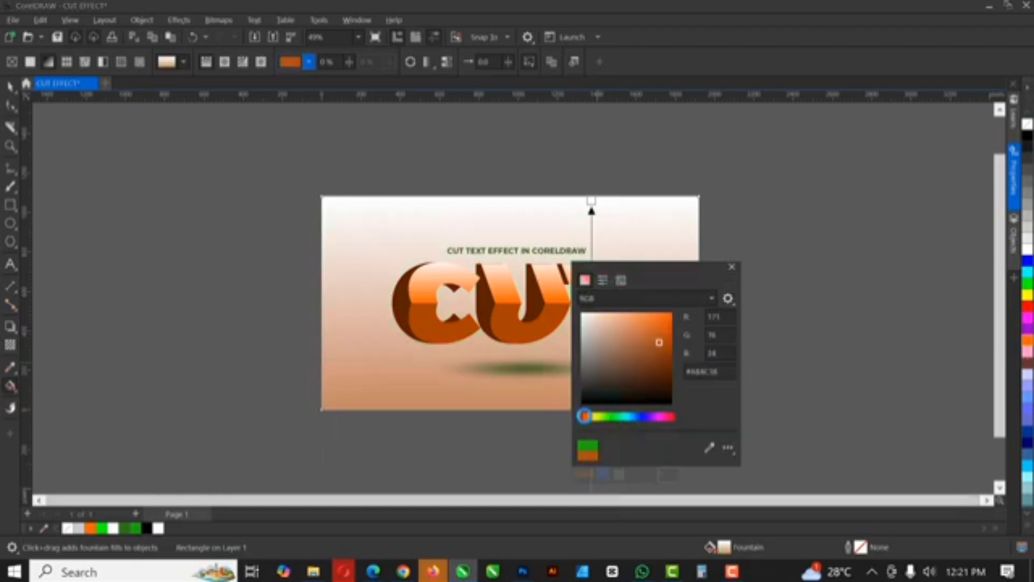
left_click(12, 92)
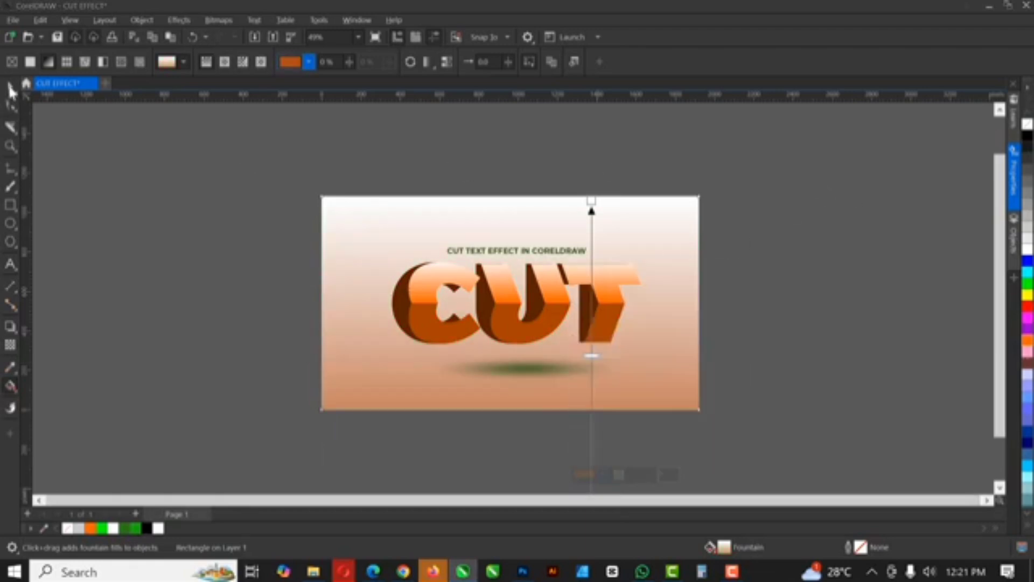
Delete the blurred green shadow below the CUT lettering
left_click(535, 375)
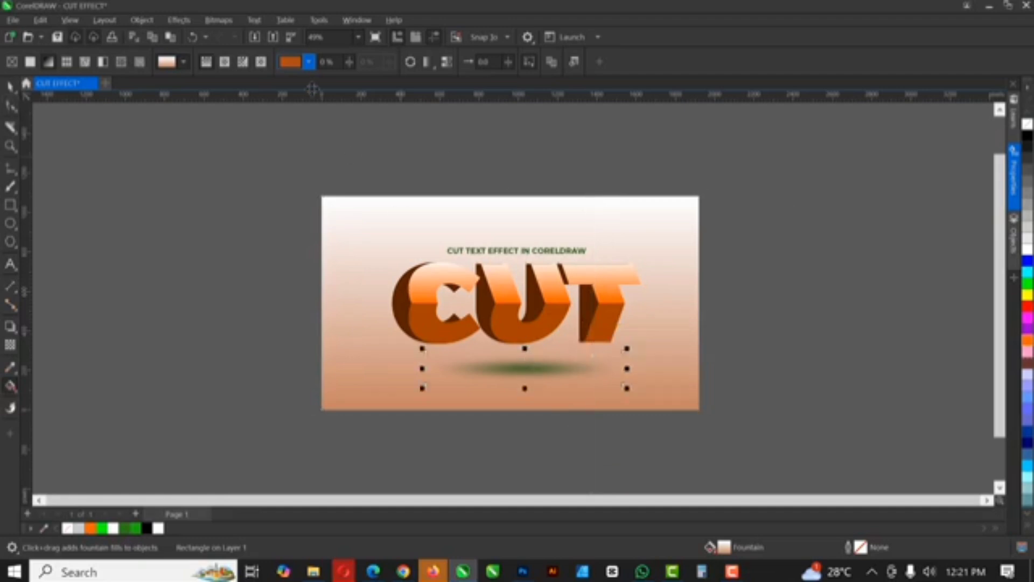
left_click(658, 358)
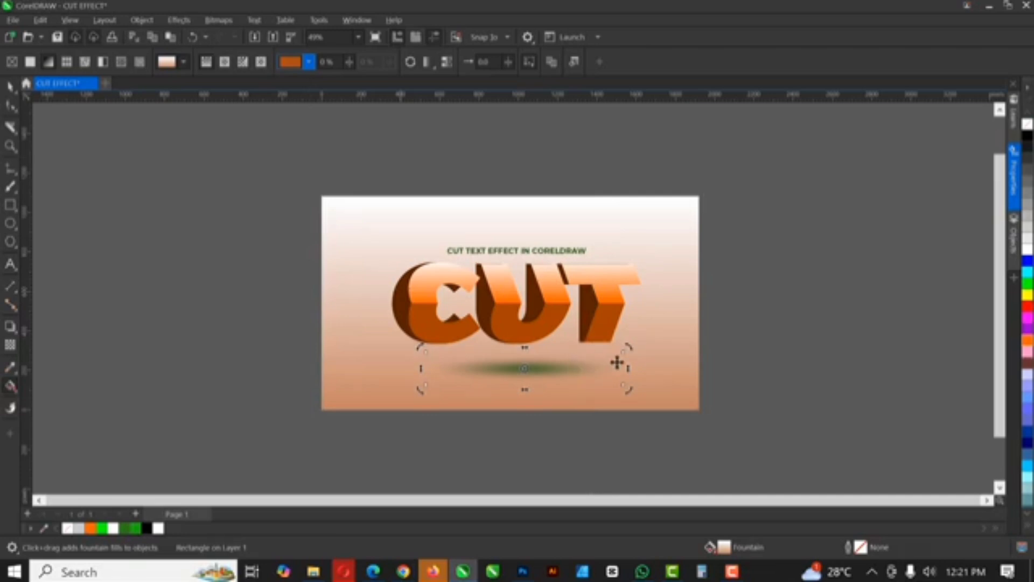
key("Delete")
key("F4")
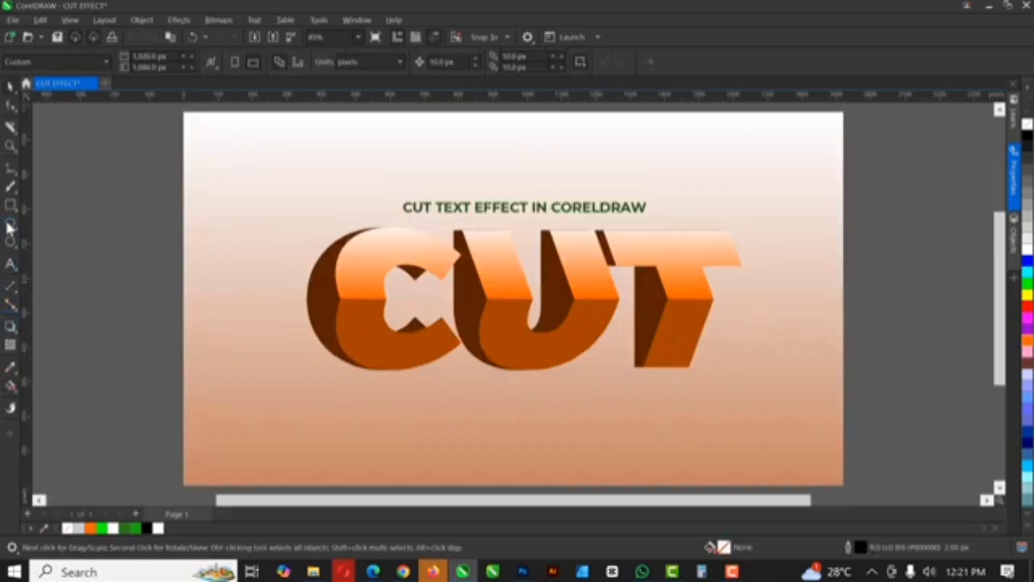
Draw a flat ellipse about 835 × 71 px below the CUT lettering, fill it with orange darkened by black, and remove its outline
left_click_drag(405, 407, 692, 432)
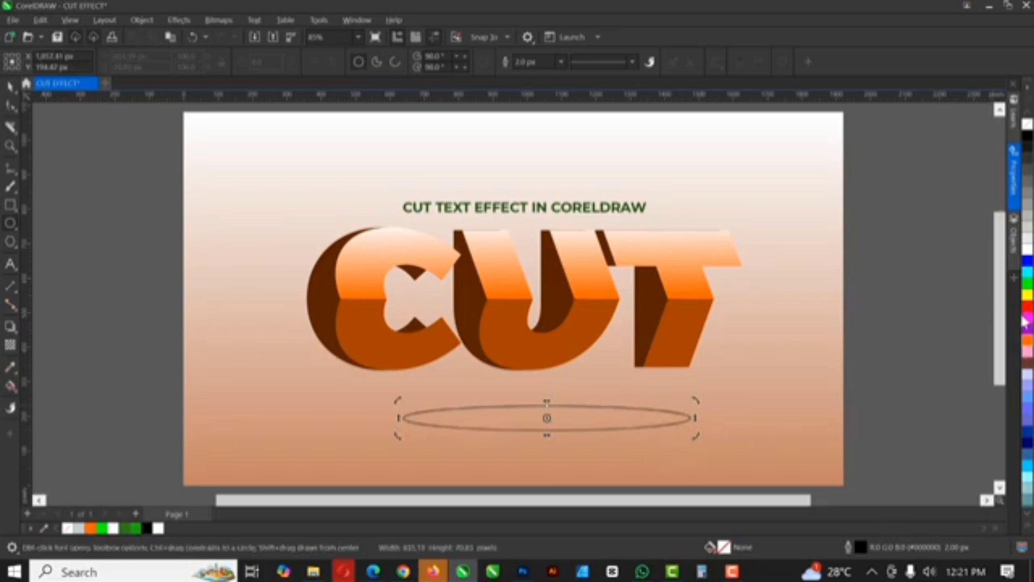
left_click(1027, 342)
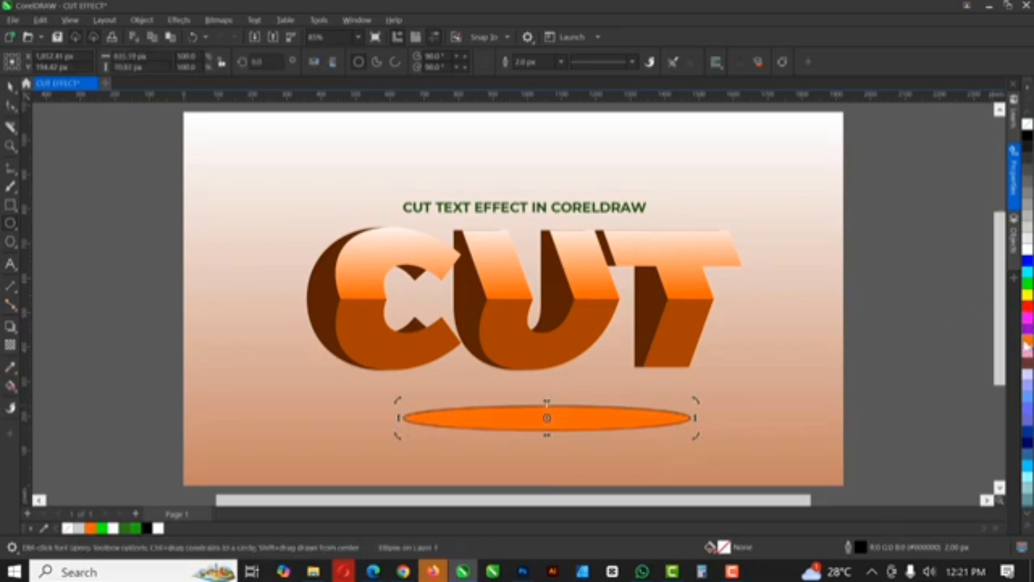
left_click(1028, 138, "ctrl")
left_click(1029, 137, "ctrl")
left_click(1029, 137, "ctrl")
right_click(1027, 125)
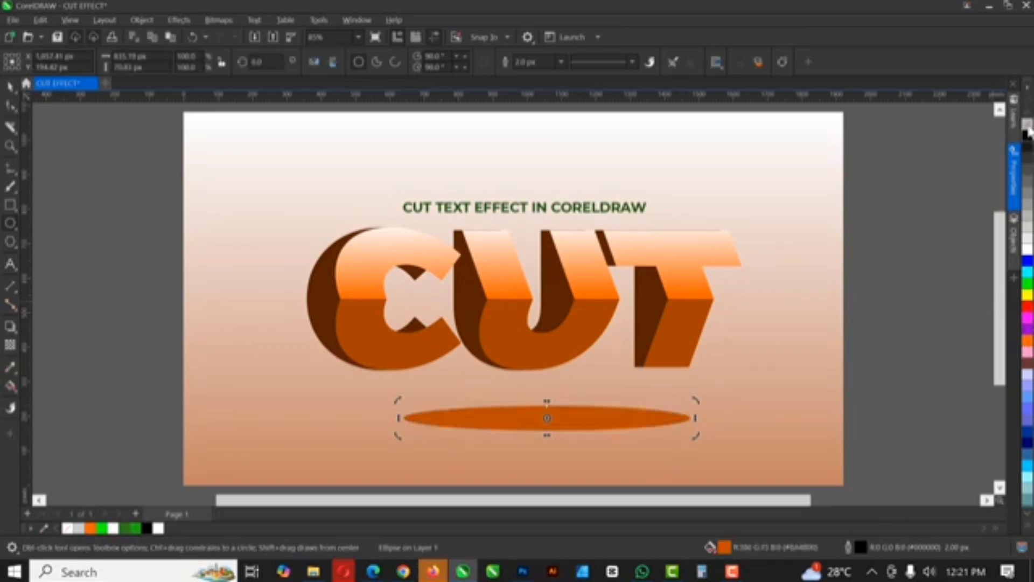
Apply an elliptical fountain transparency to the orange ellipse so it fades out from its centre
left_click(10, 346)
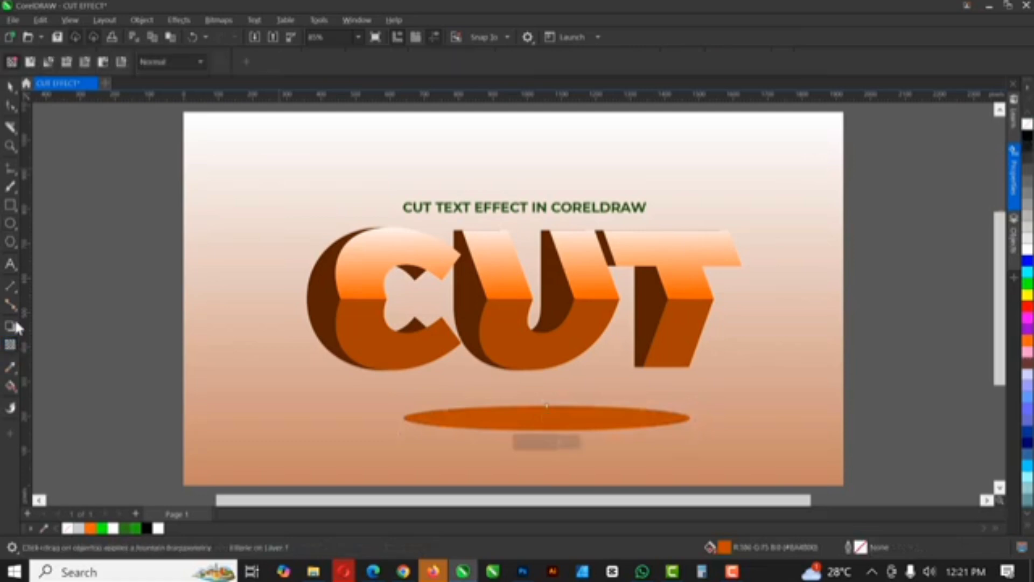
left_click(47, 60)
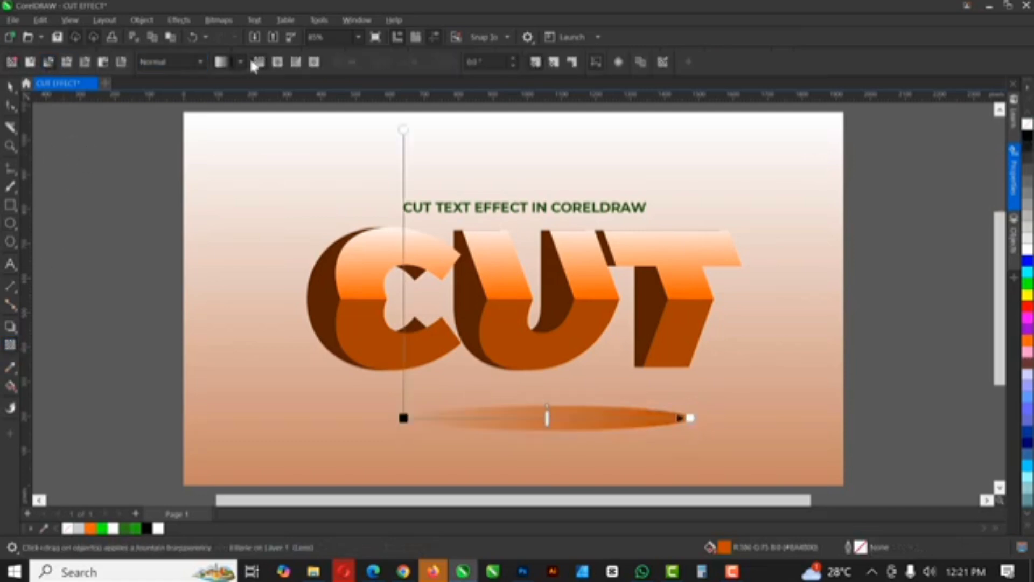
left_click(277, 61)
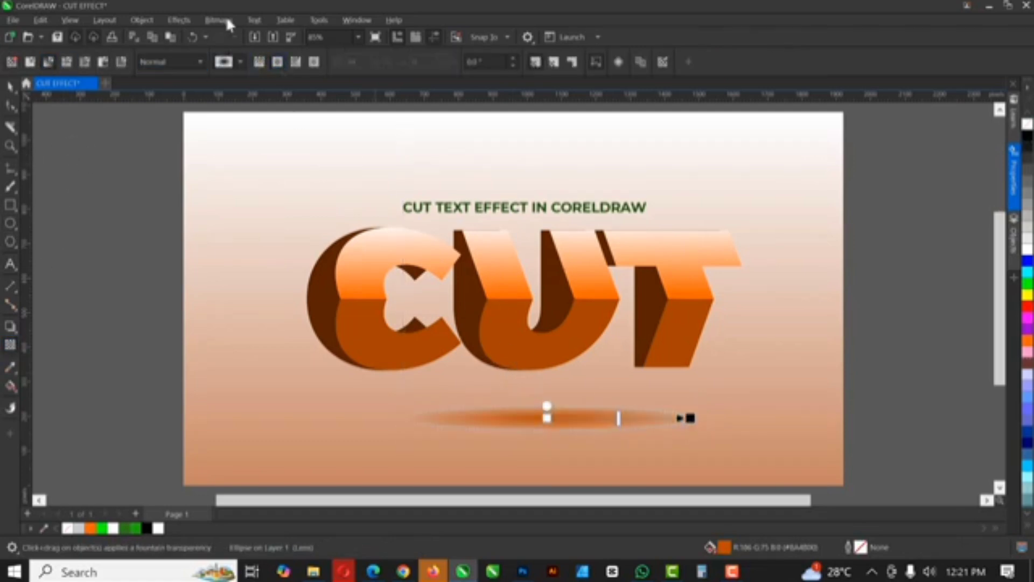
Apply a Gaussian Blur with a radius of about 17.7 to the ellipse and enlarge it from its centre to about 126%
left_click(177, 19)
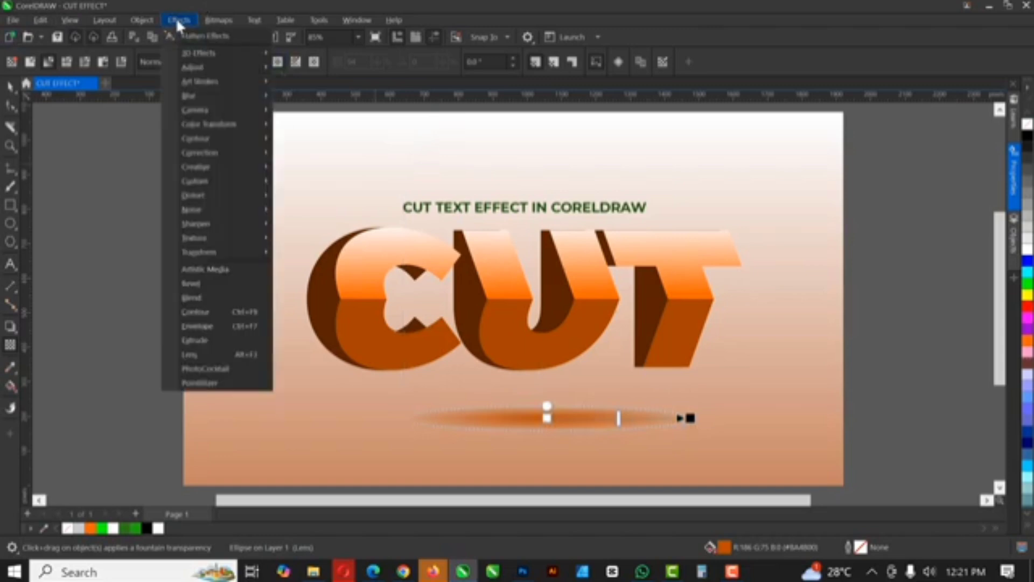
mouse_move(195, 96)
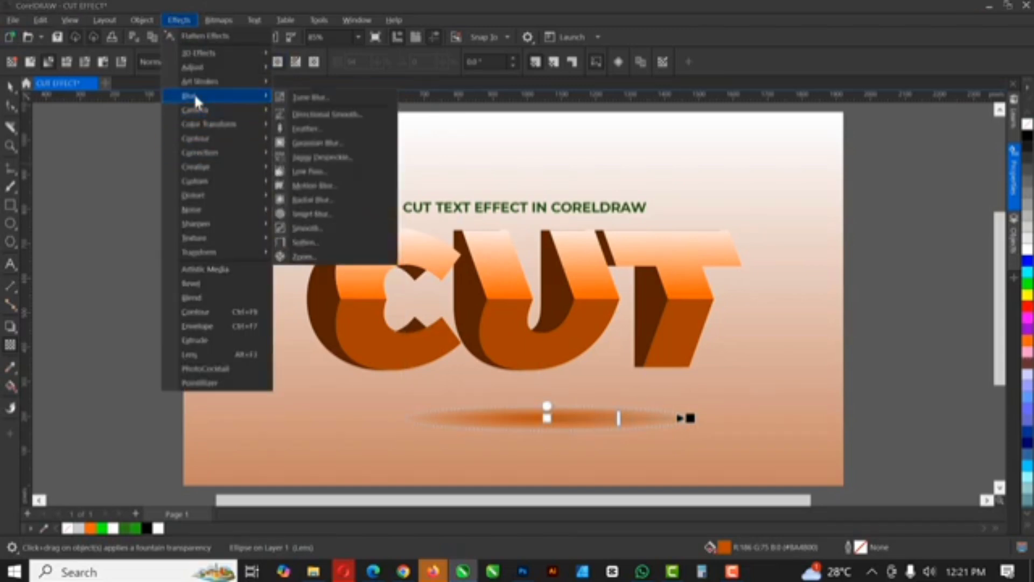
left_click(320, 144)
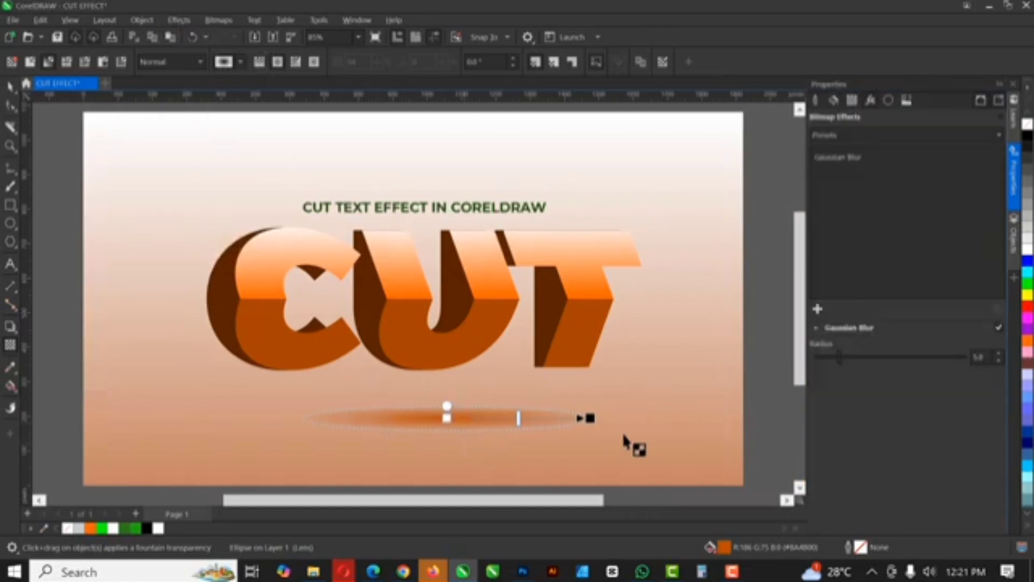
left_click(886, 357)
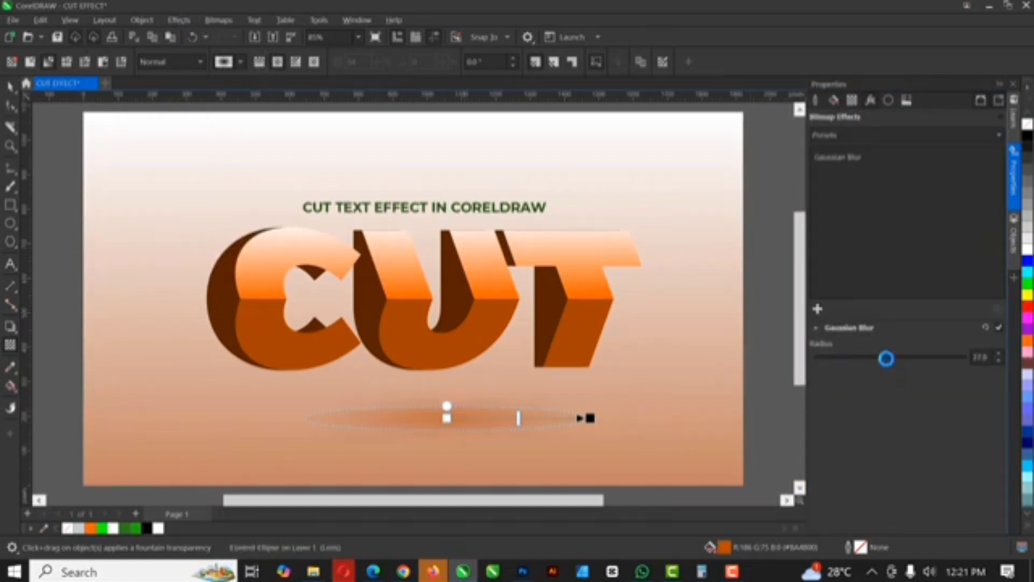
left_click(6, 87)
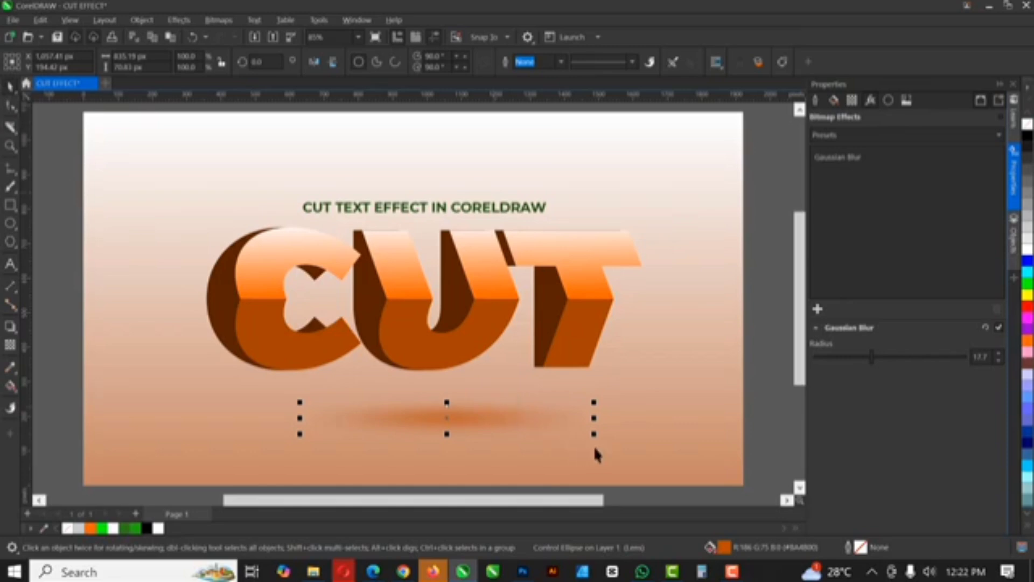
left_click_drag(594, 434, 635, 445)
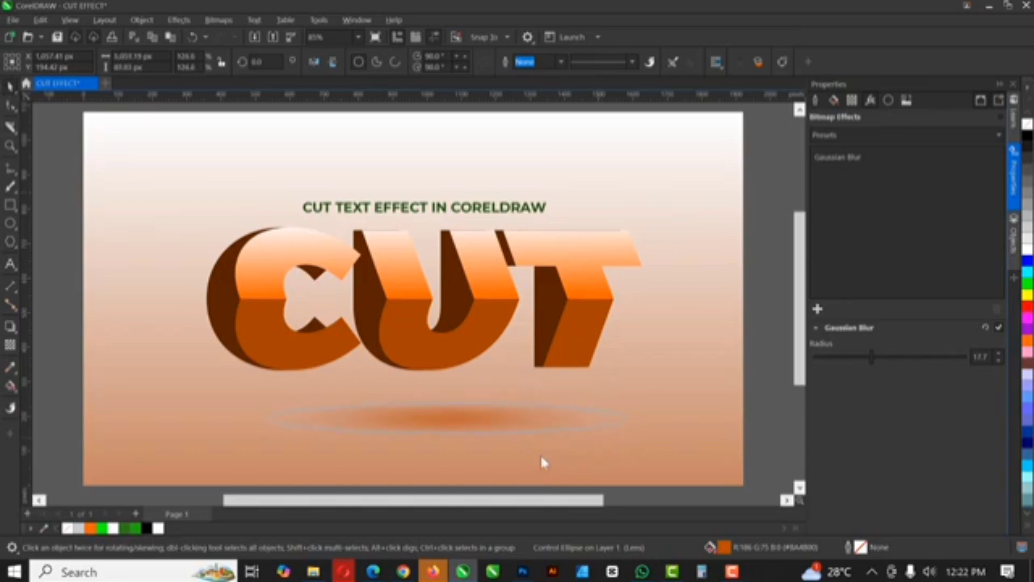
Recolor the caption CUT TEXT EFFECT IN CORELDRAW dark brown and collapse the object properties
left_click(453, 213)
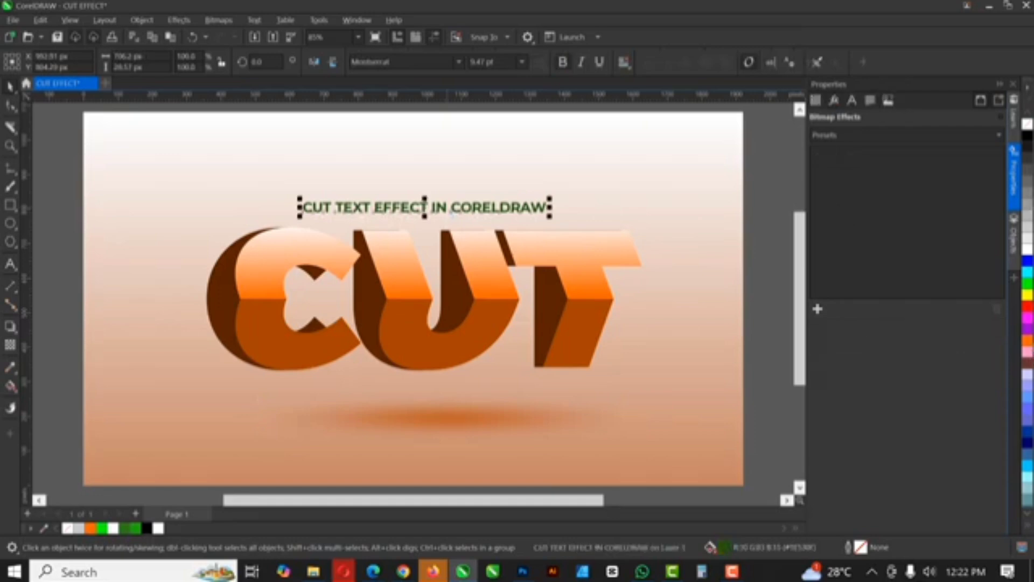
left_click(766, 210)
left_click(997, 83)
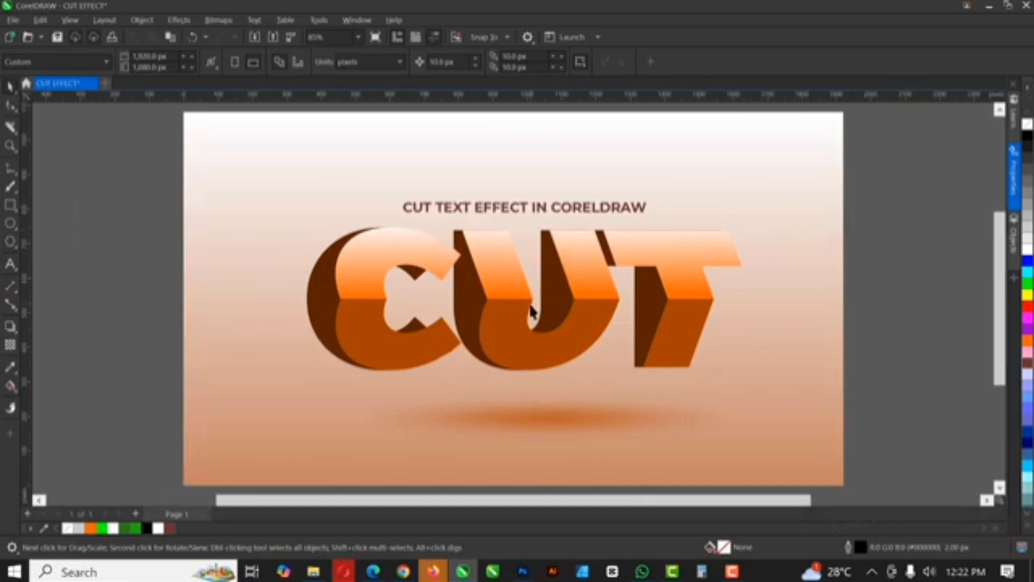
scroll(531, 310, "down", 1)
scroll(531, 315, "up", 1)
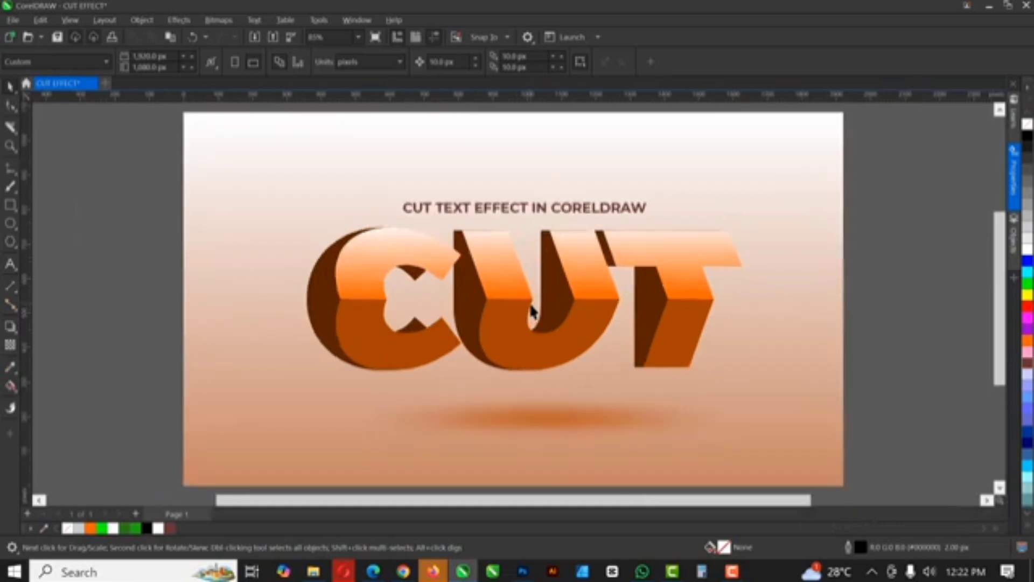
left_click(732, 571)
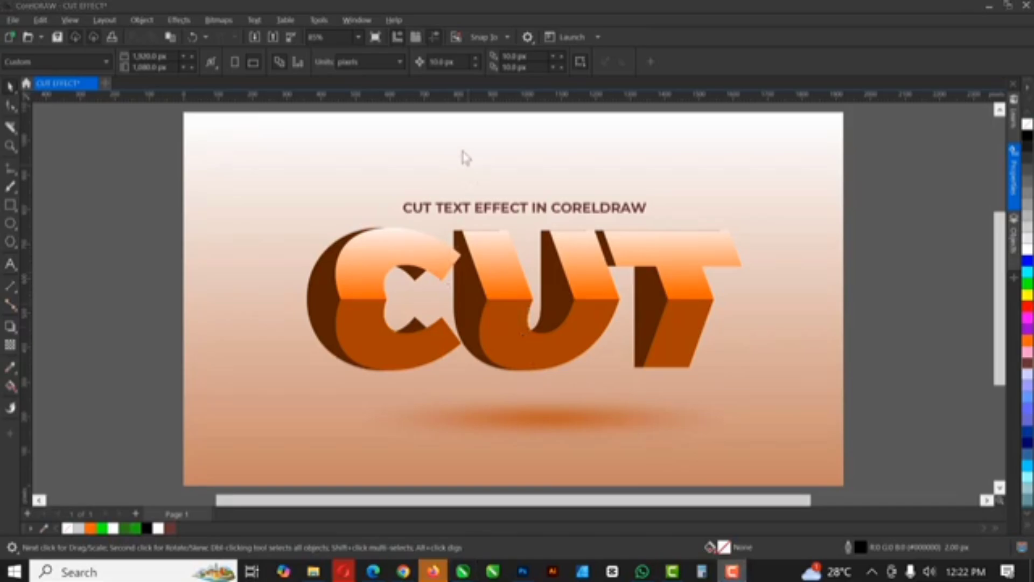